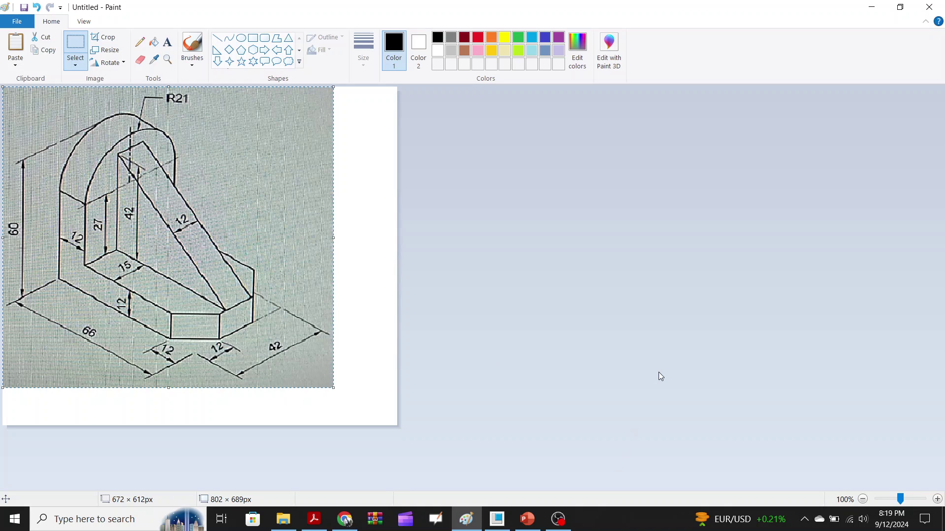
Step: Switch to Creo Parametric and create a new solid part with the default file name and template
click(495, 523)
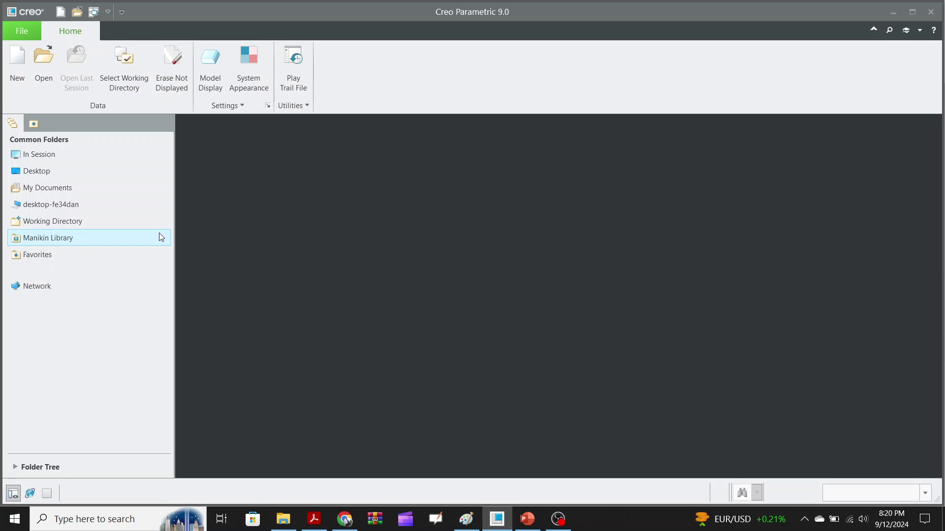
click(19, 62)
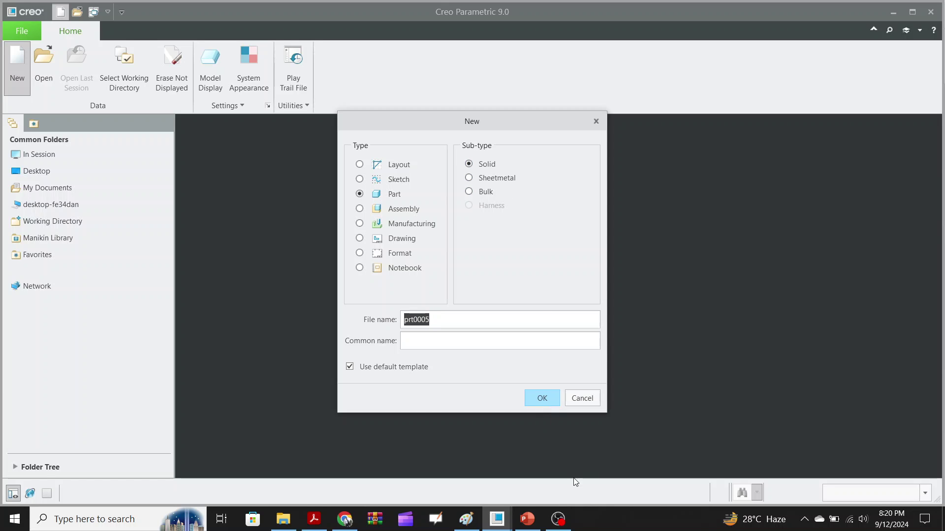
click(542, 398)
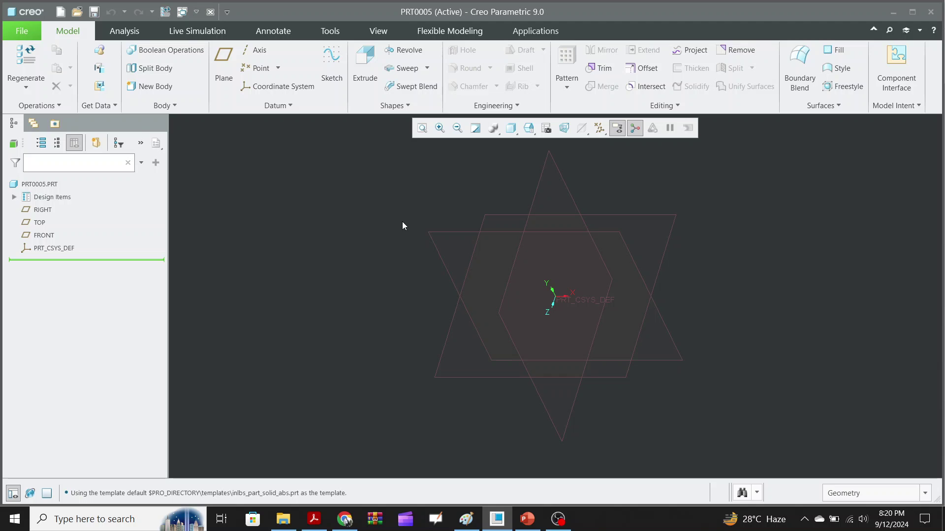
Step: Start an Extrude with its sketch on the FRONT plane and orient the view parallel to the sketch
click(363, 64)
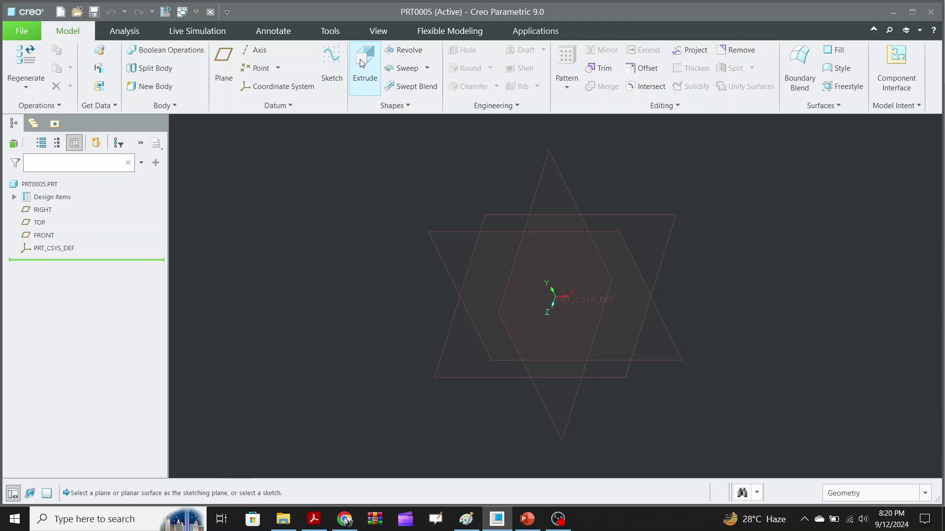
click(444, 258)
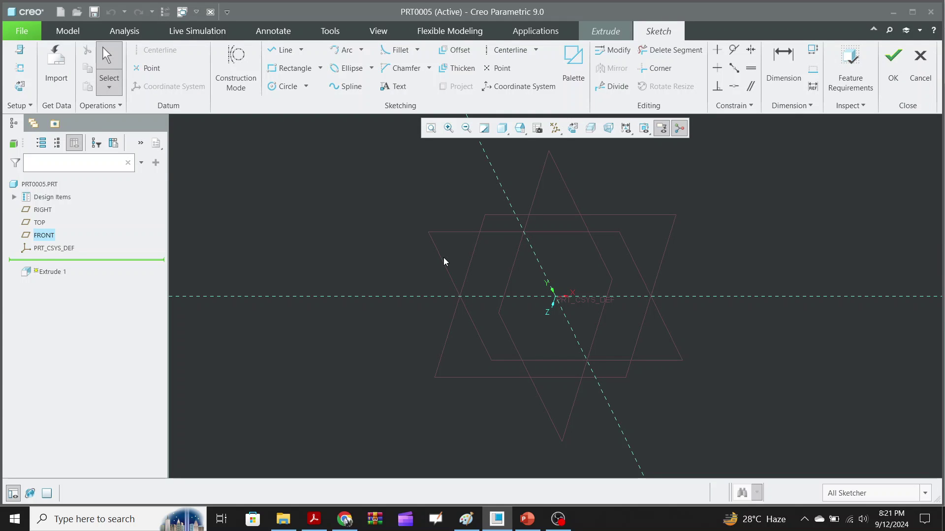
click(574, 130)
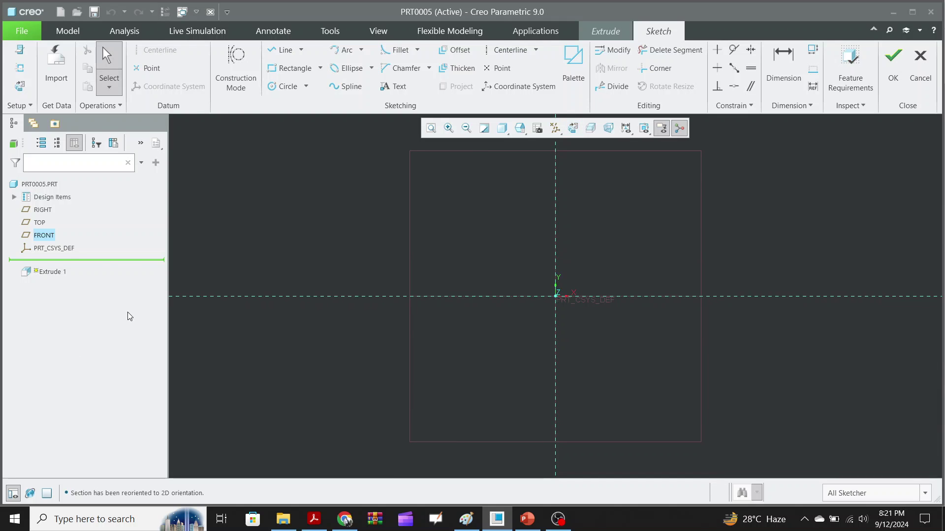
Step: Sketch a center rectangle about 326 wide and 179 high, centred on the origin
click(320, 70)
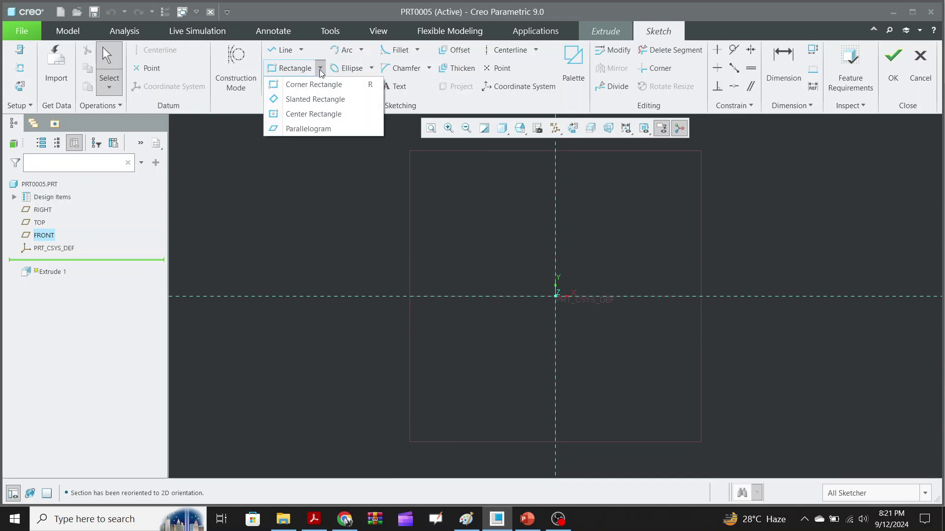
click(313, 115)
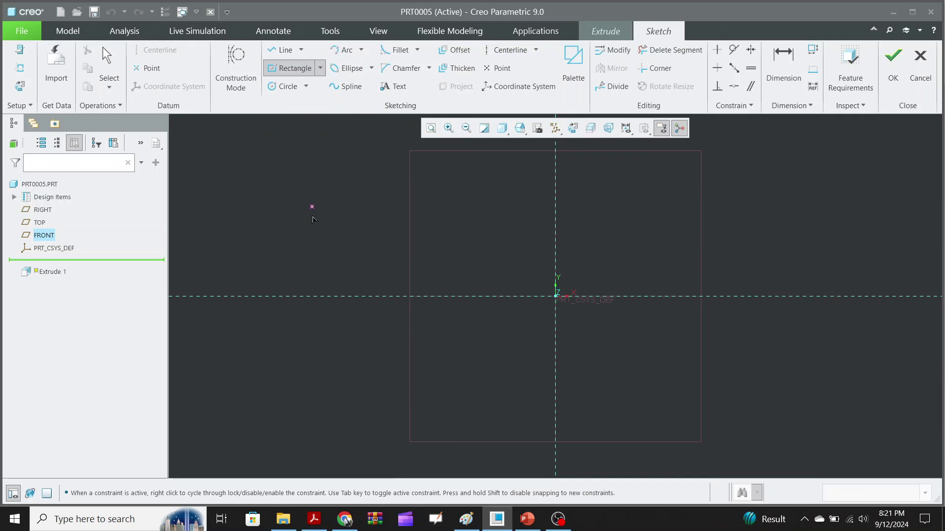
click(561, 303)
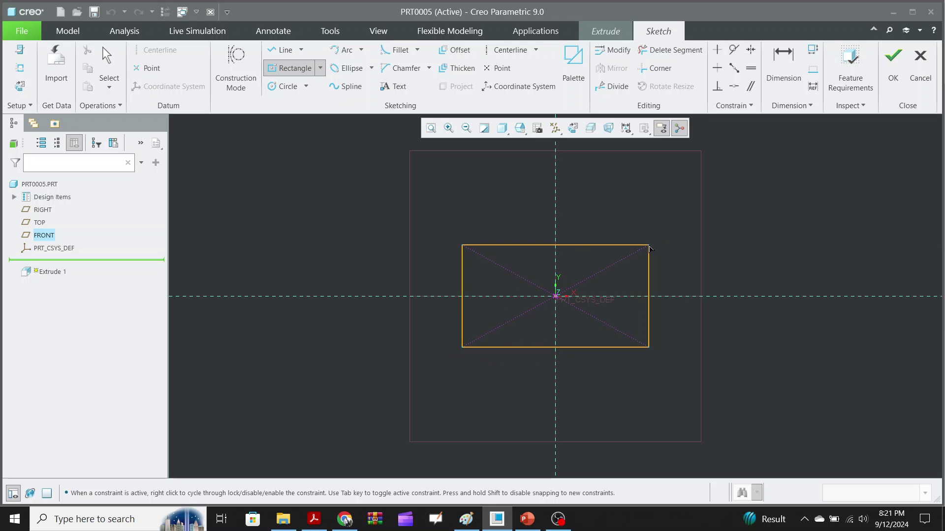
click(649, 247)
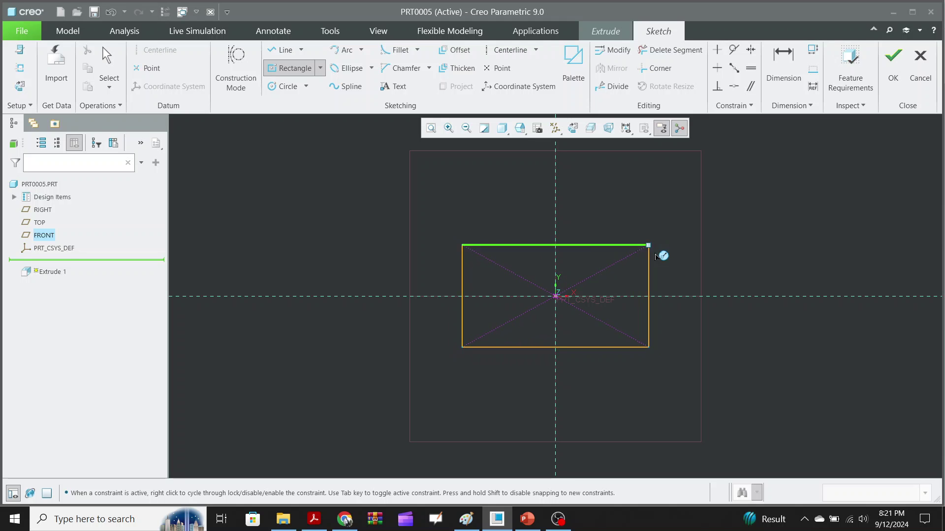
middle_click(743, 267)
click(529, 240)
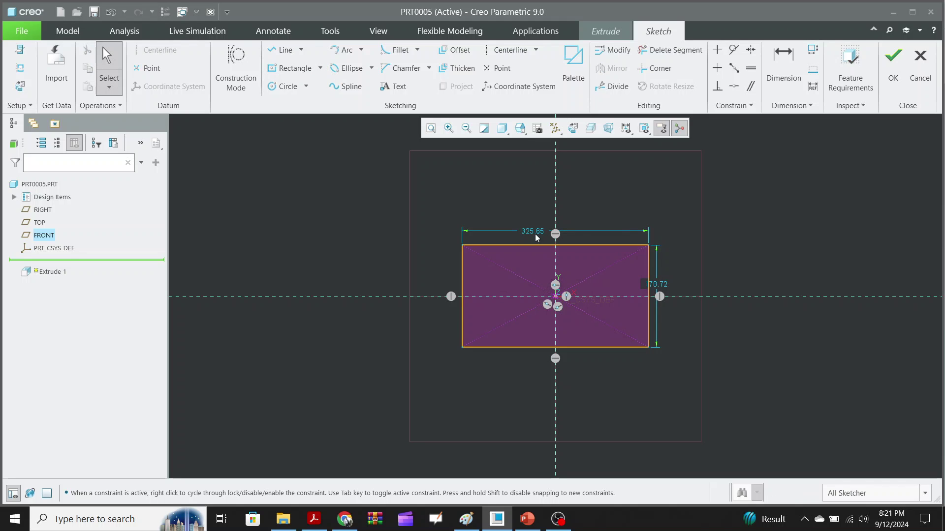
Step: Set the rectangle's width to 66 and height to 42, space both dimensions away from the outline, and finish the sketch
double_click(538, 234)
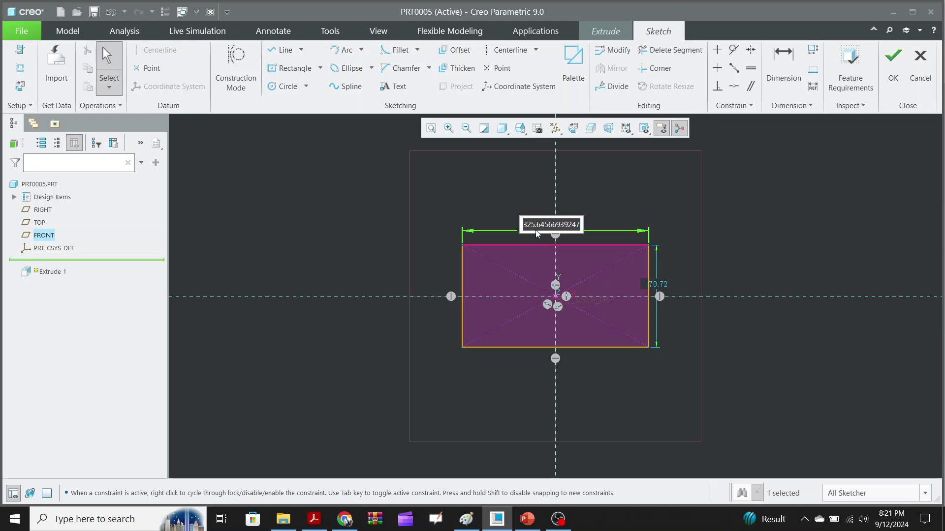
text(66)
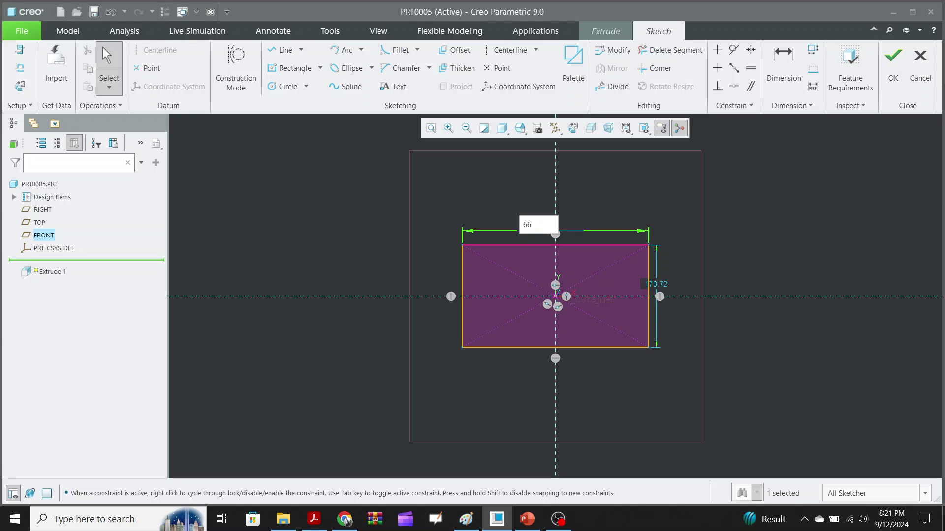
key(Return)
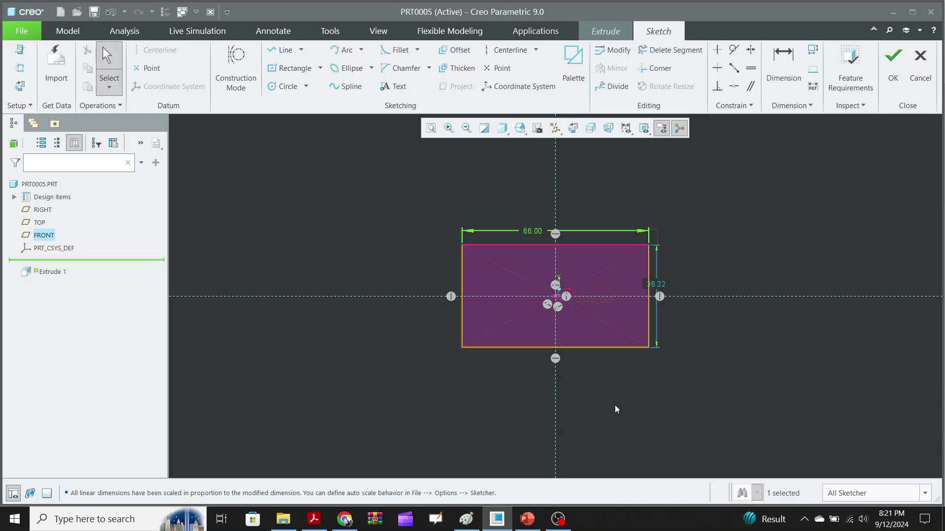
drag(533, 232, 556, 213)
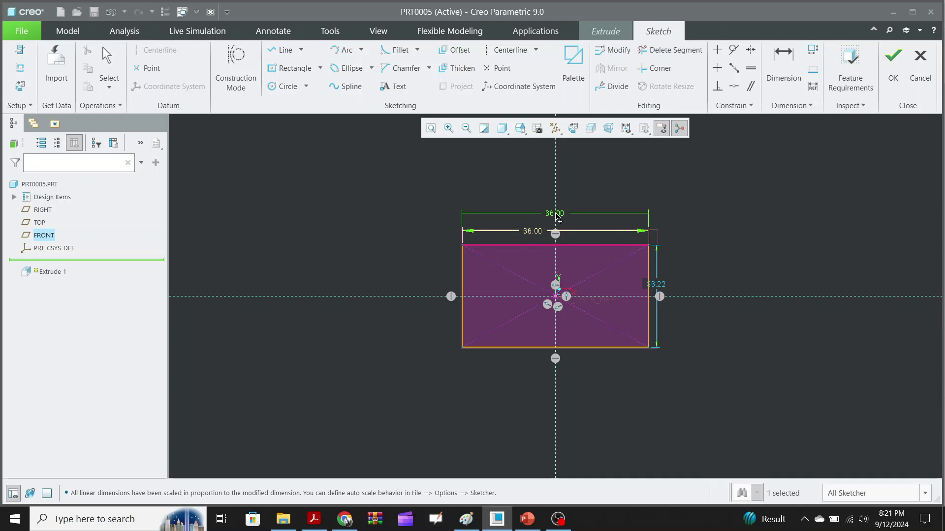
drag(659, 287, 683, 298)
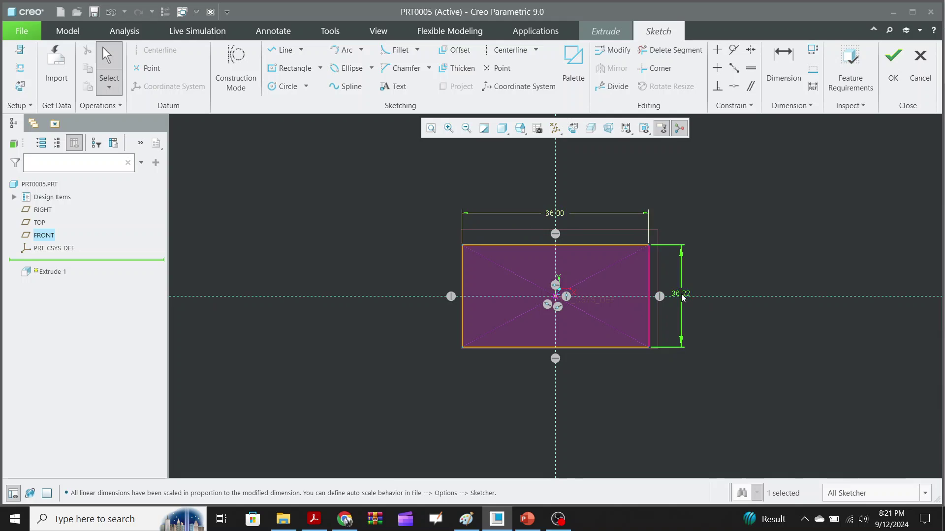
double_click(682, 298)
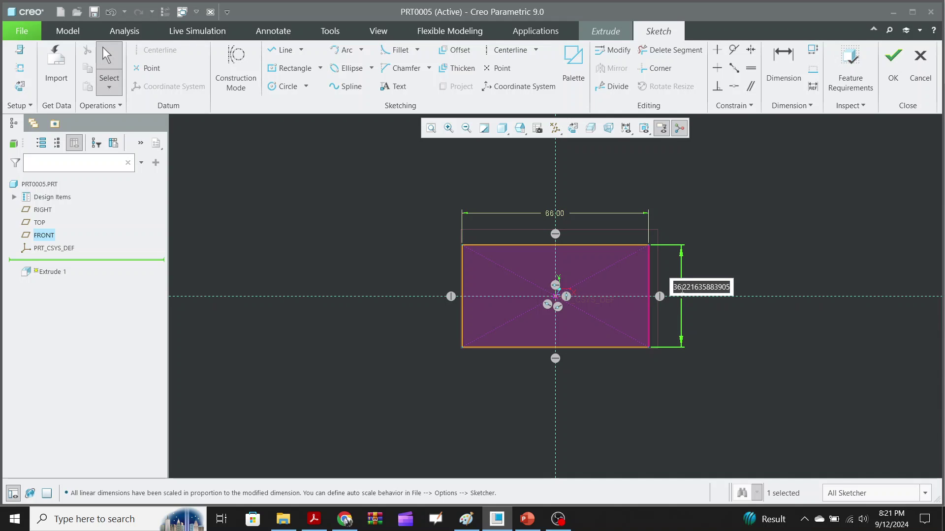
text(42)
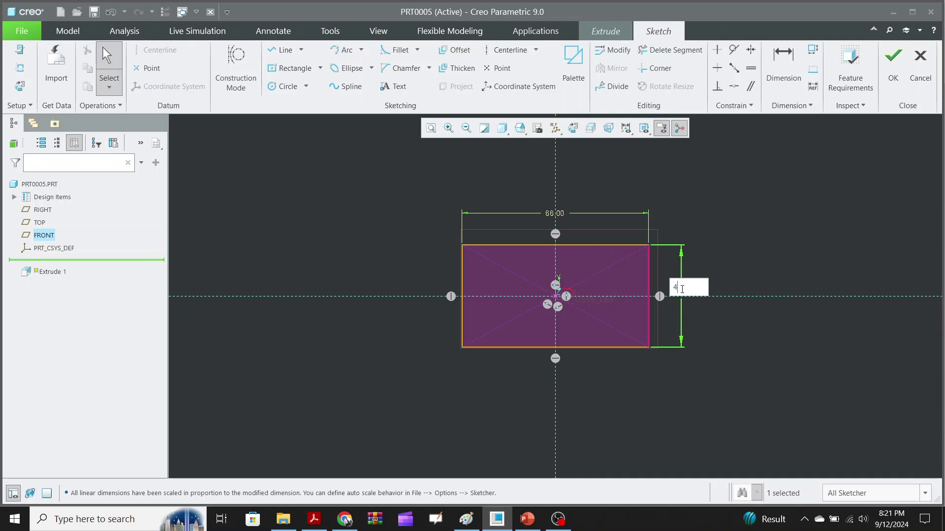
key(Return)
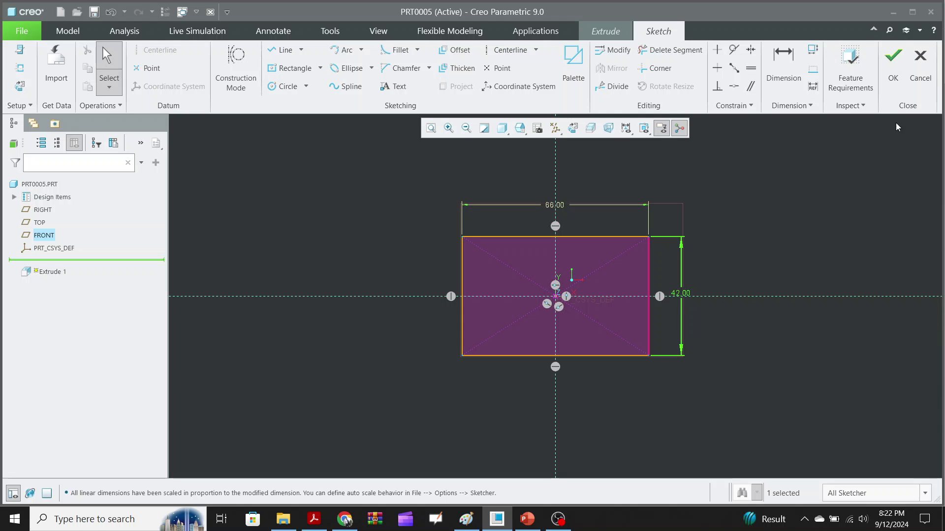
click(893, 69)
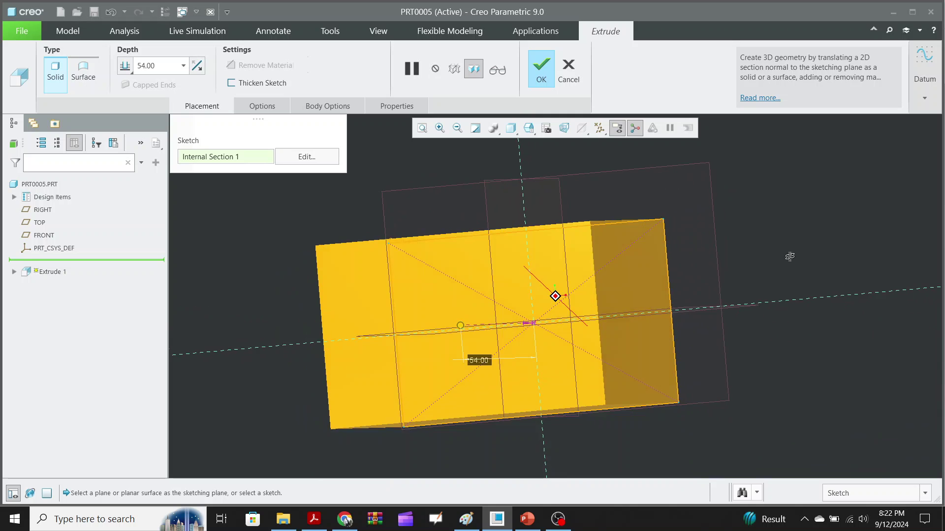
Step: Extrude the rectangle to a depth of 12 as a solid base plate, previewing the result before accepting it
middle_drag(802, 222, 797, 261)
double_click(155, 68)
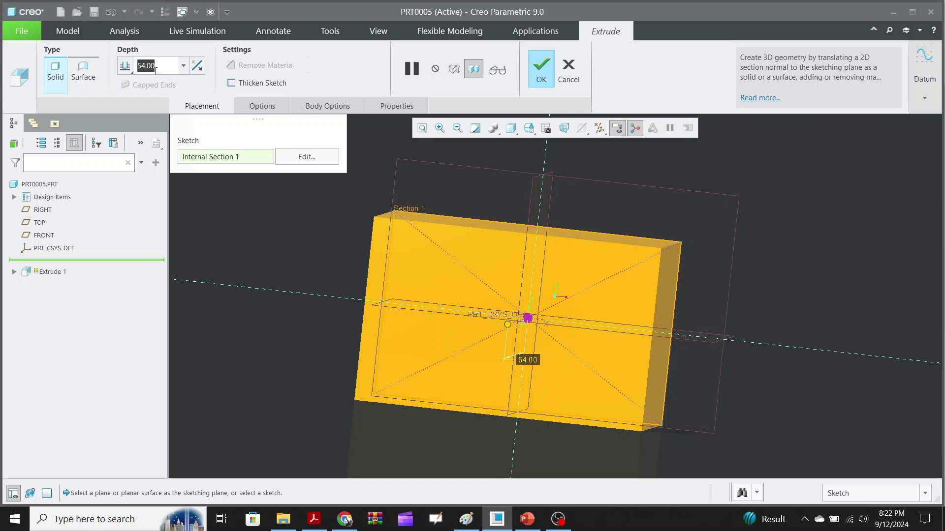
text(12)
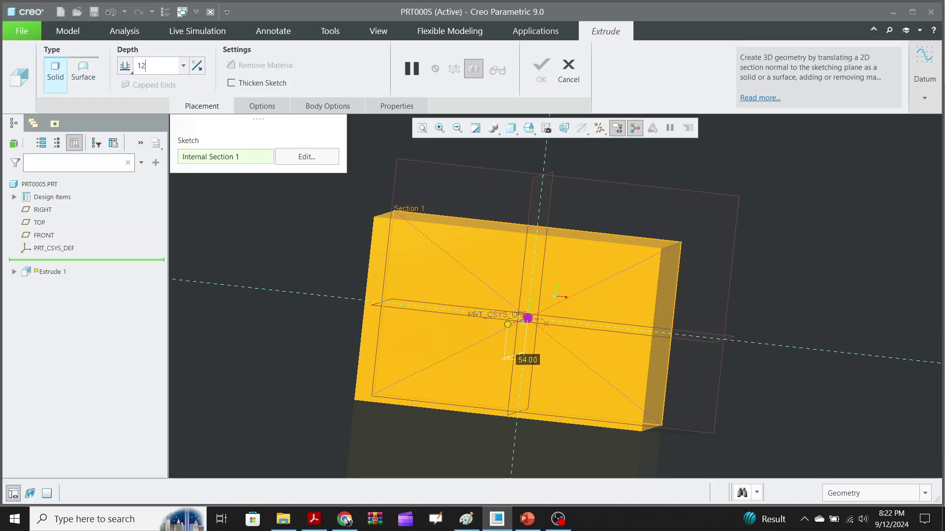
key(Return)
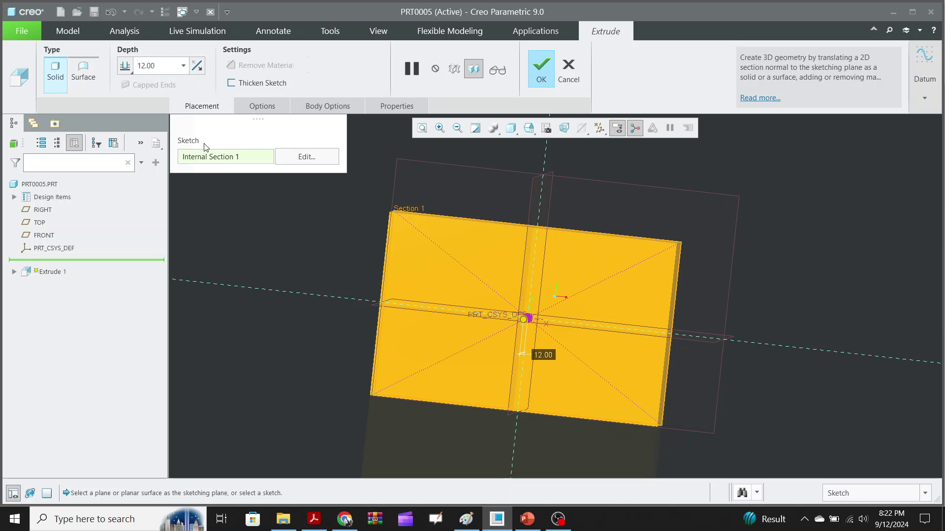
mouse_move(534, 311)
middle_down()
mouse_move(542, 270)
mouse_move(512, 251)
mouse_move(512, 266)
mouse_move(512, 227)
mouse_move(518, 250)
middle_up()
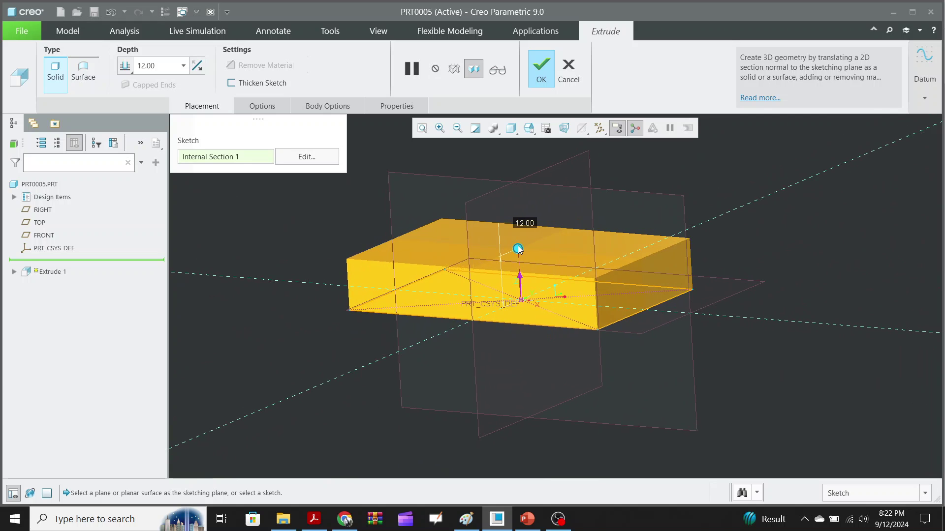
middle_drag(687, 325, 690, 352)
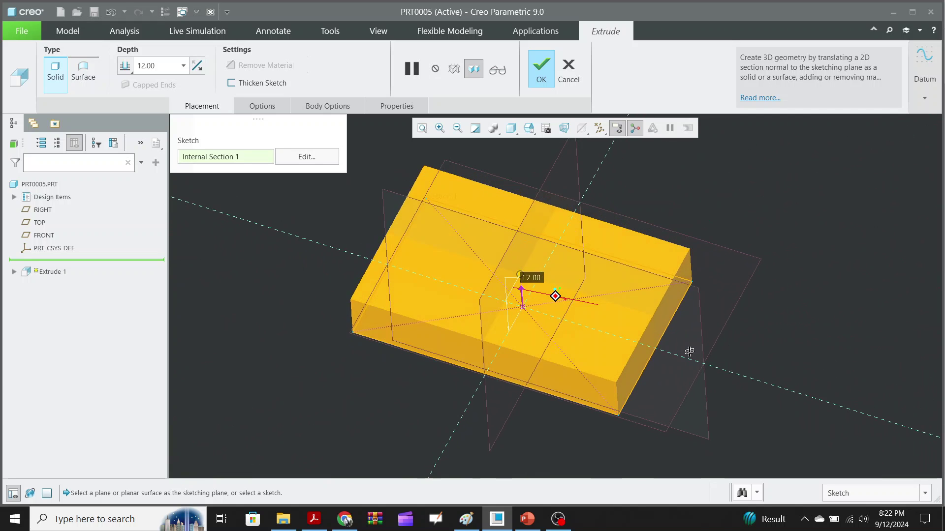
click(498, 70)
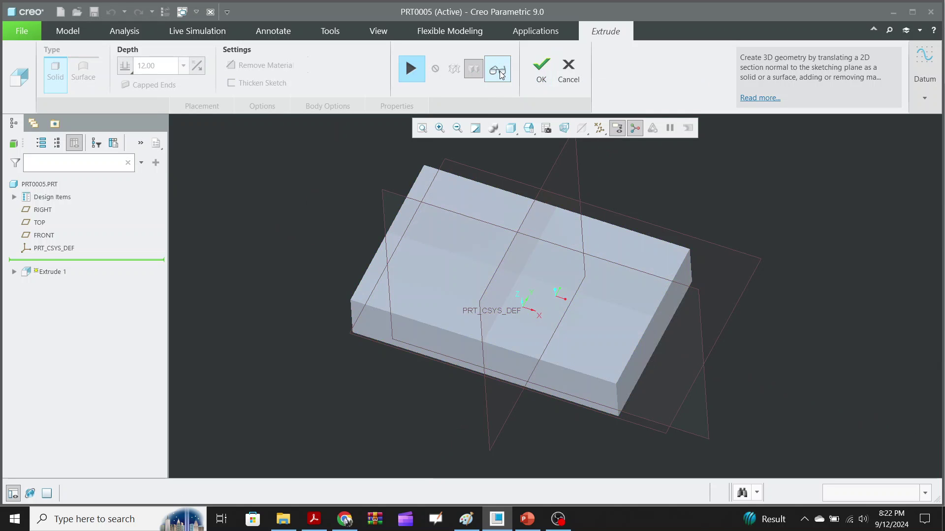
click(500, 71)
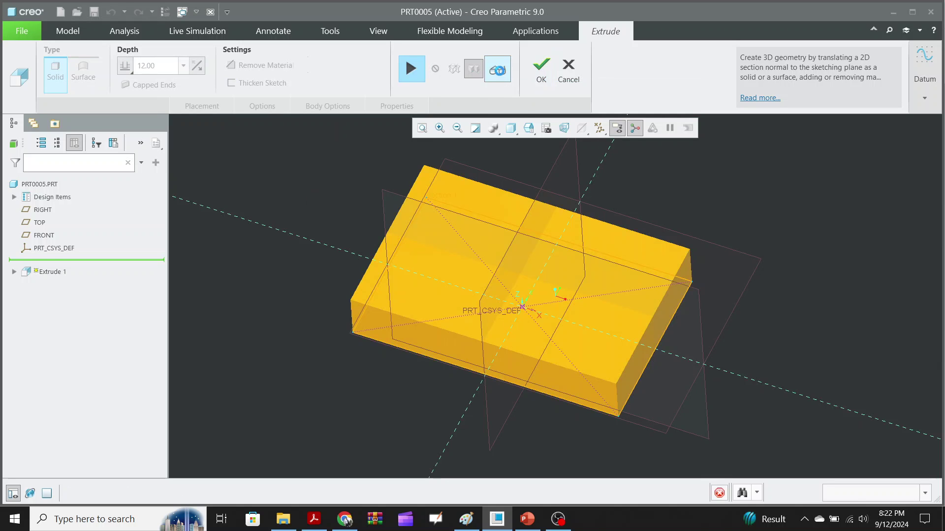
click(541, 87)
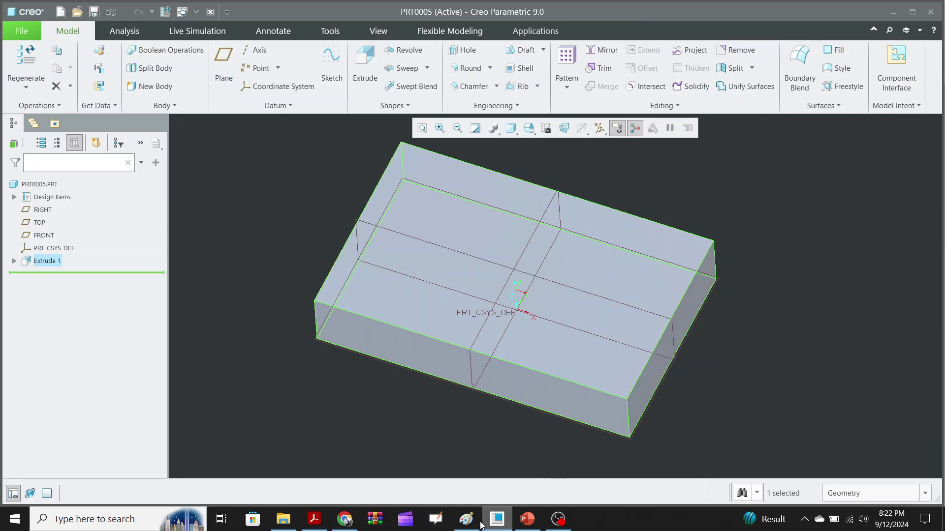
Step: Consult the reference drawing in Paint and chamfer the base plate's two corner edges at one short end with D x D 12, previewing before accepting
click(466, 520)
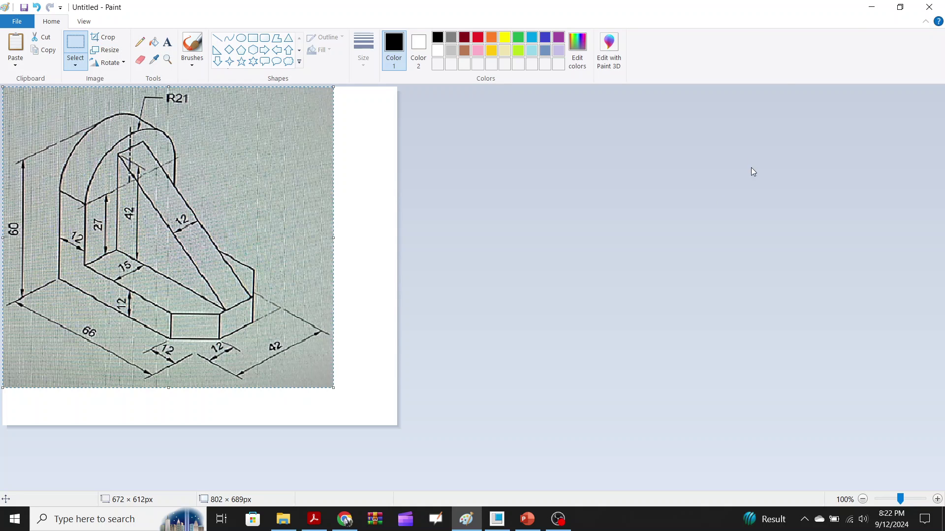
click(871, 7)
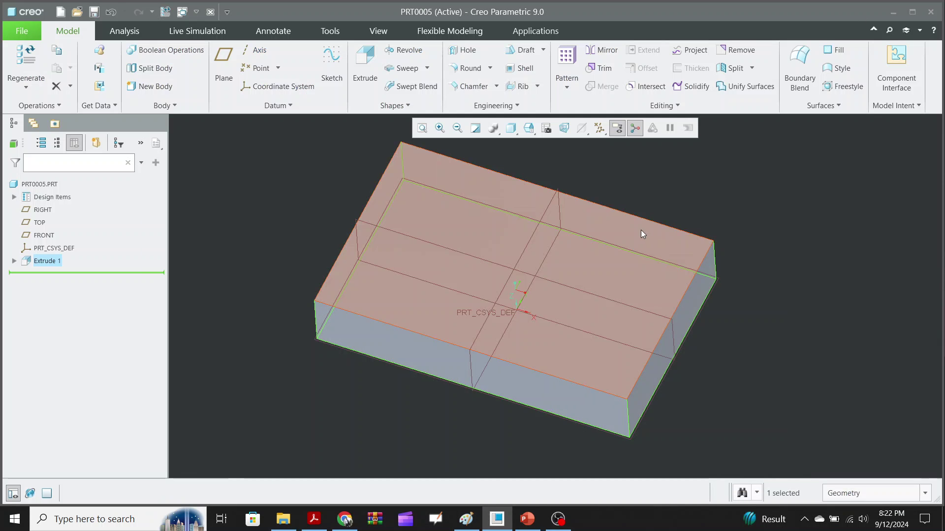
click(473, 87)
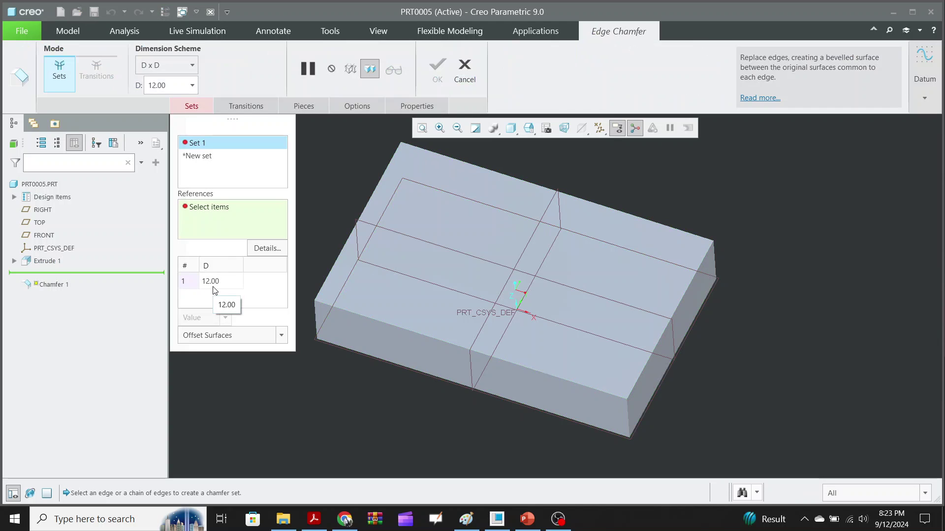
click(629, 422)
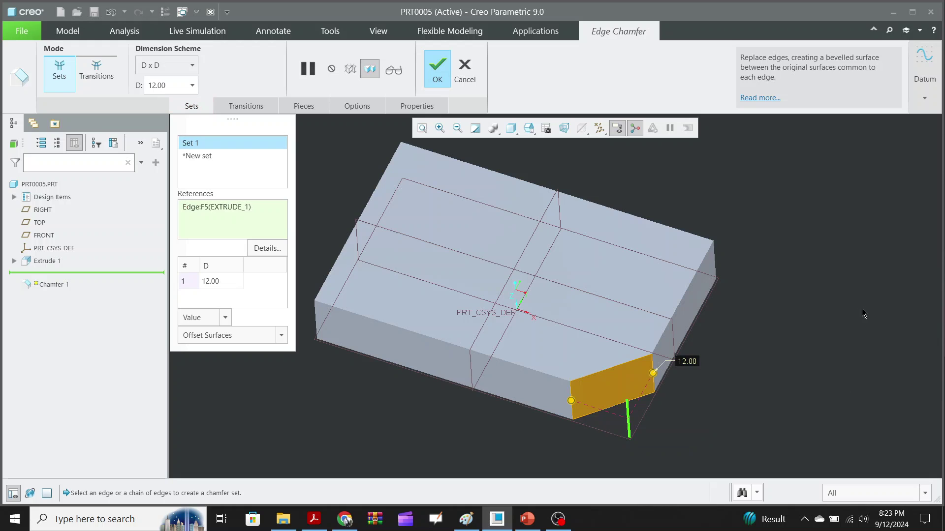
click(714, 262)
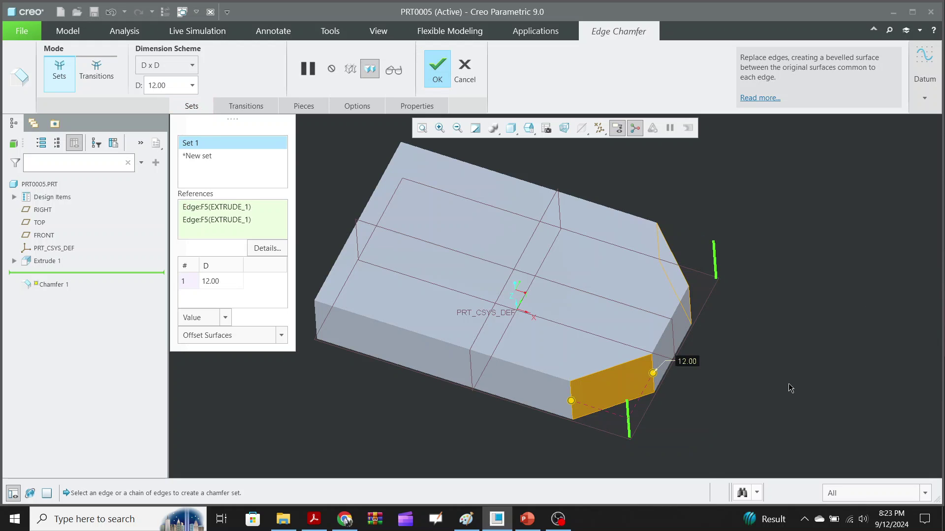
click(394, 72)
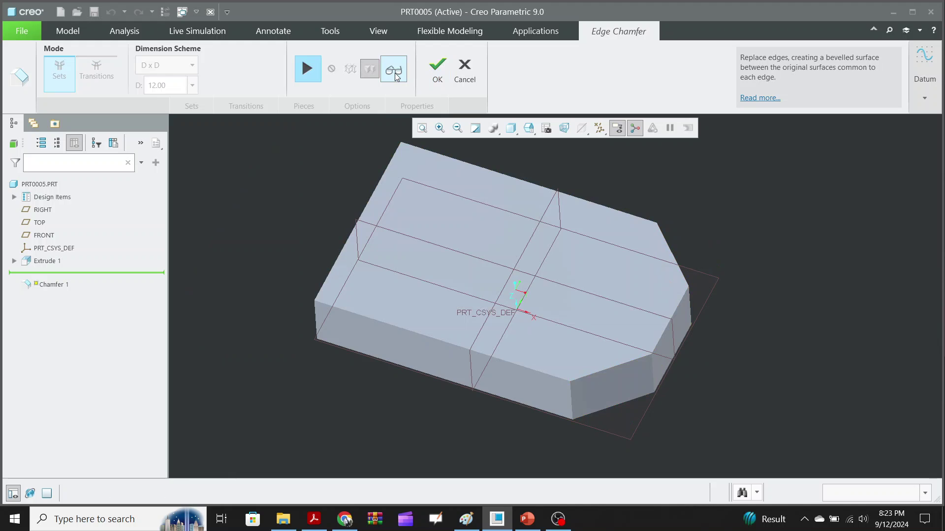
click(393, 71)
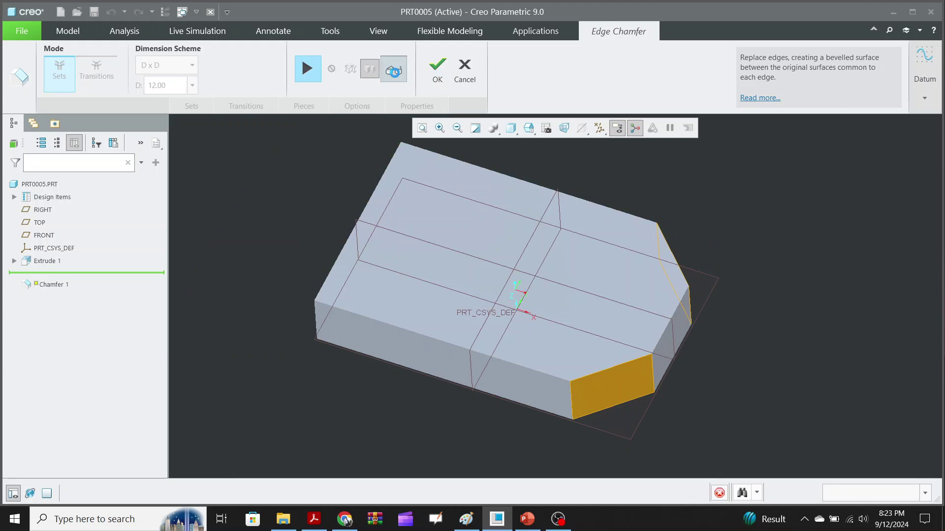
click(437, 69)
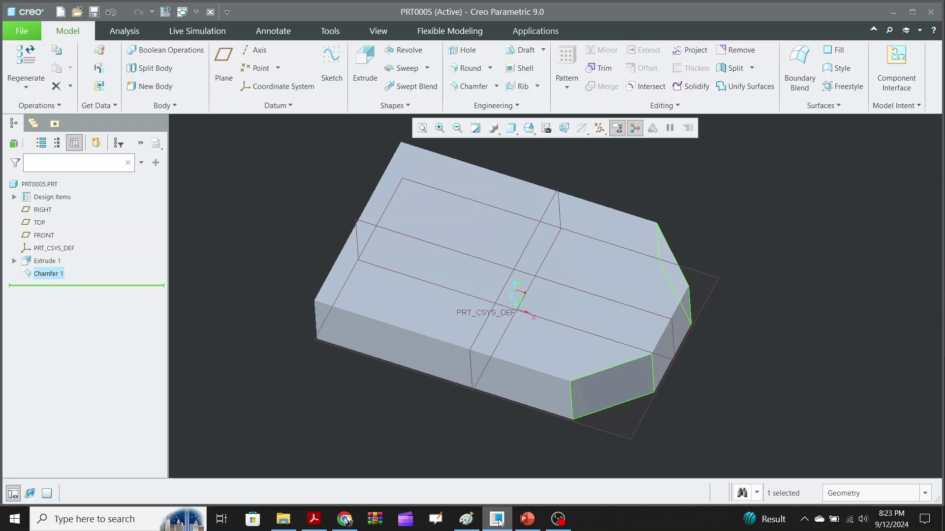
Step: Recheck the drawing in Paint, start an Extrude in Creo with its sketch on the plate's large upper face, and orient the view parallel to the sketch
click(468, 522)
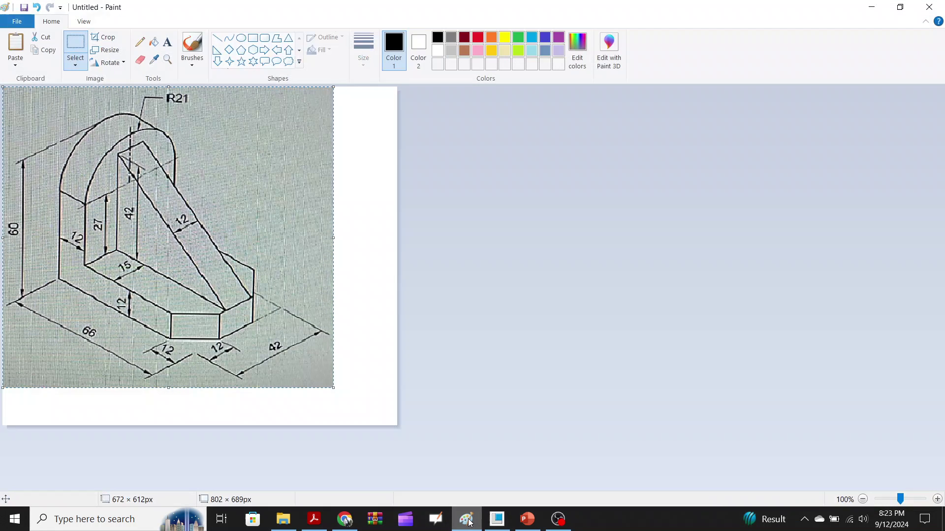
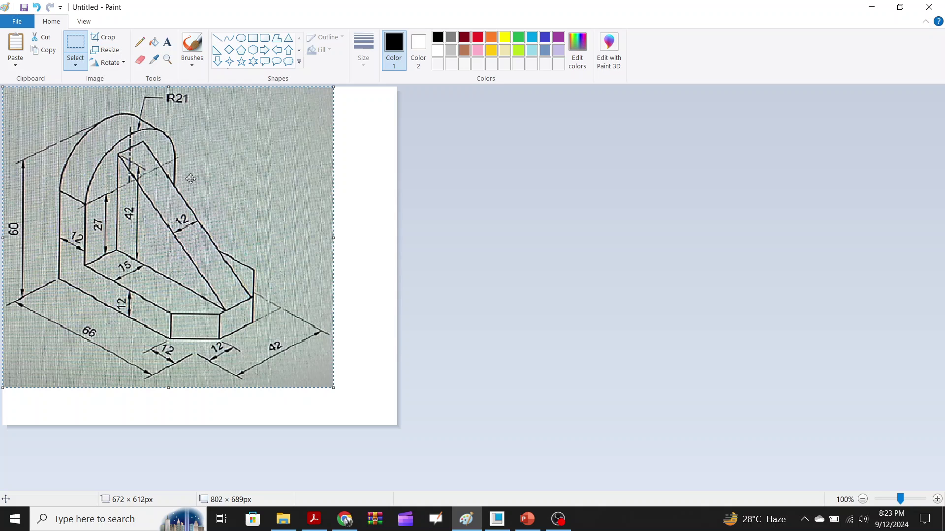
click(878, 4)
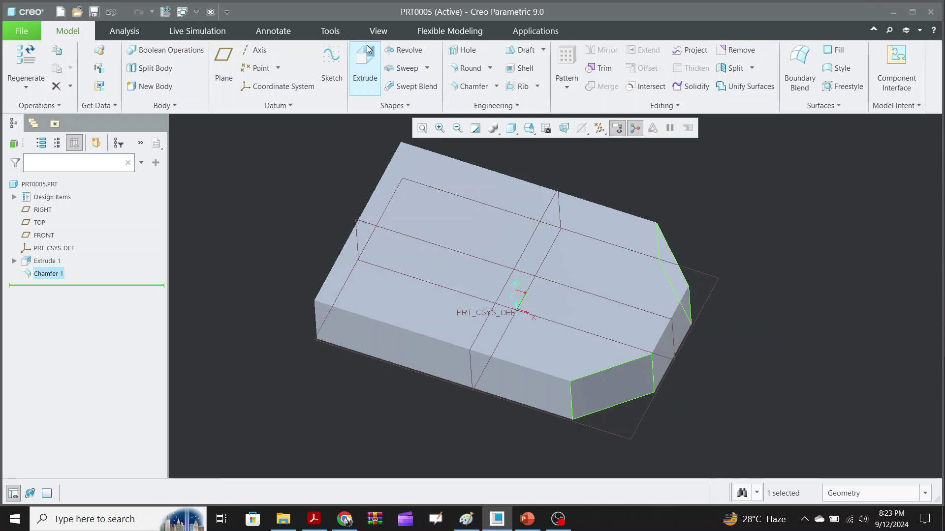
click(363, 63)
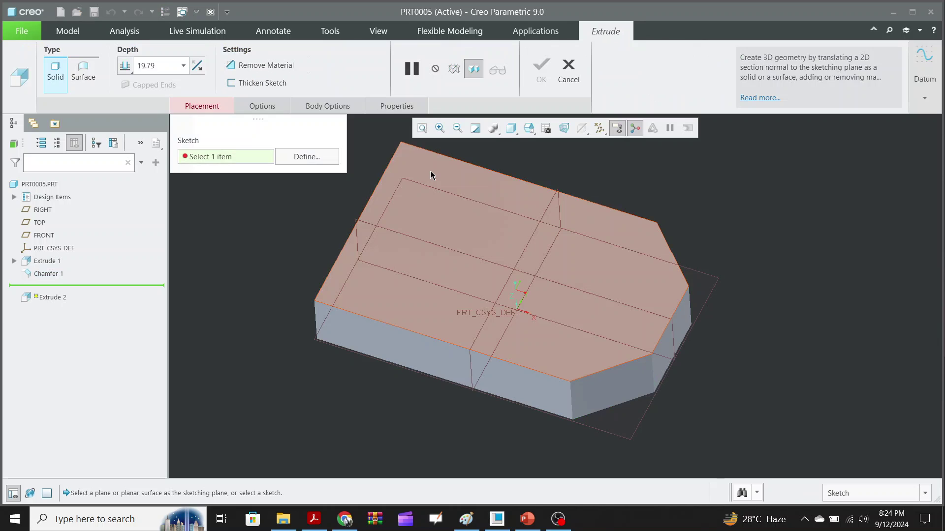
click(430, 172)
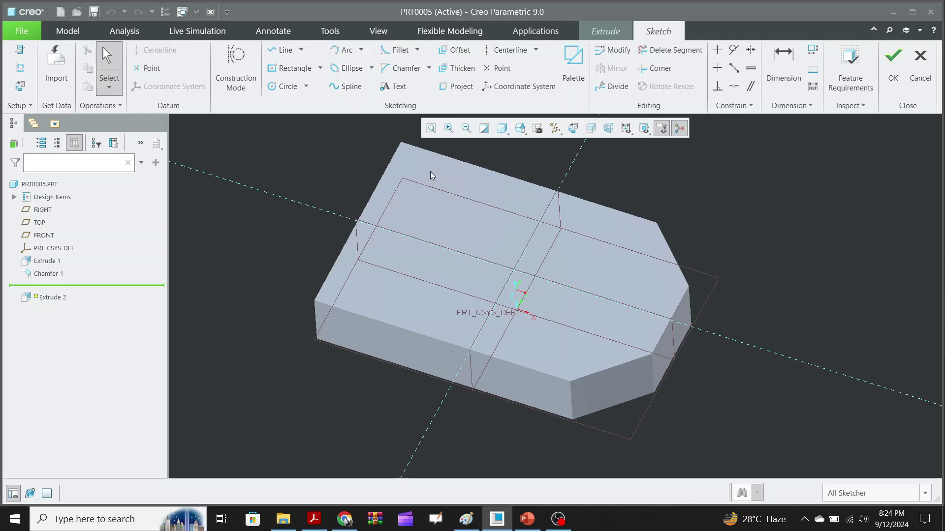
click(573, 129)
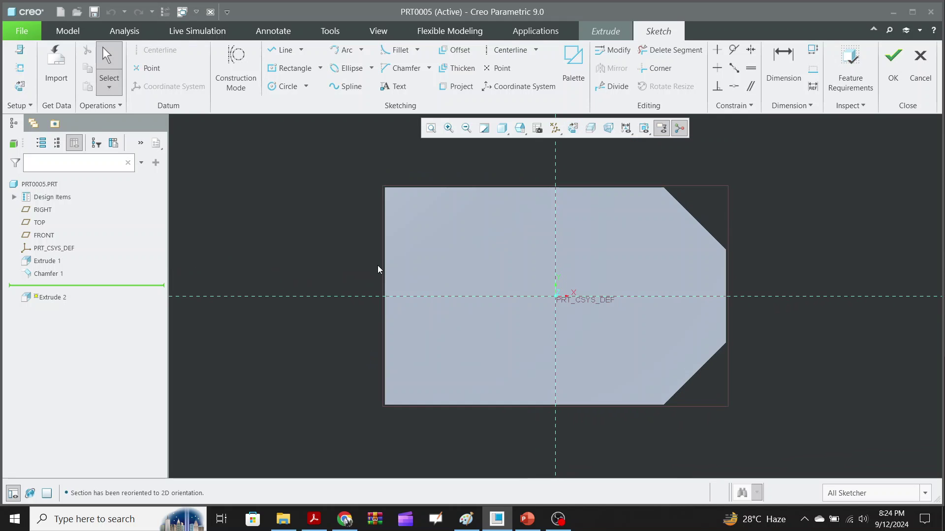
Step: Add the plate's unchamfered short edge and one adjoining long edge as sketch references
click(19, 68)
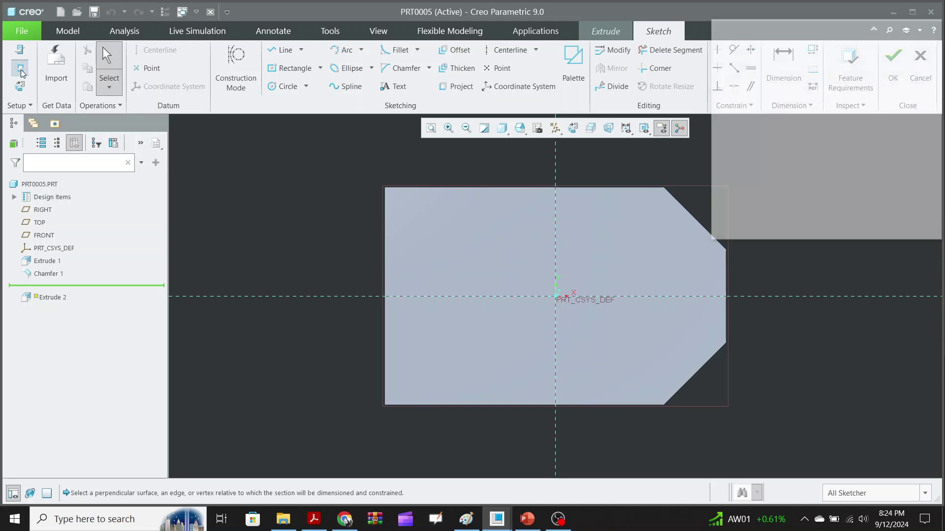
click(386, 281)
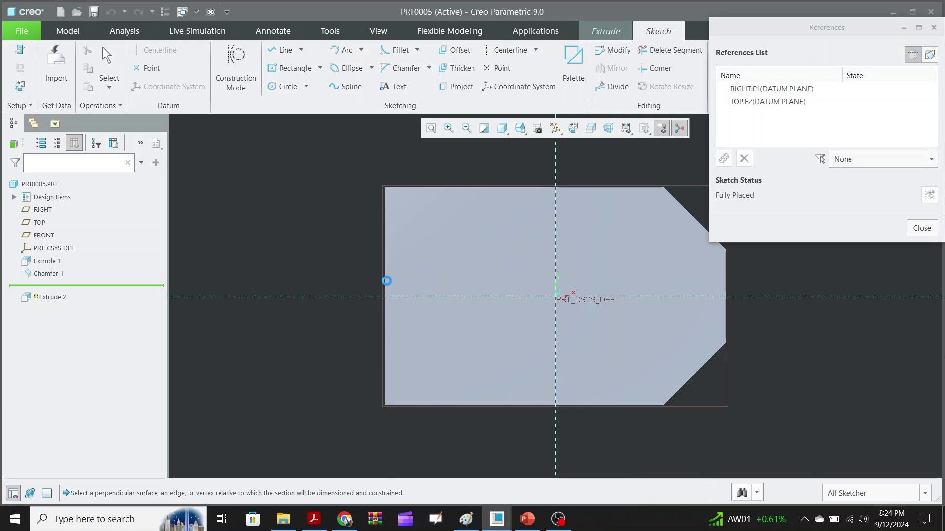
click(418, 189)
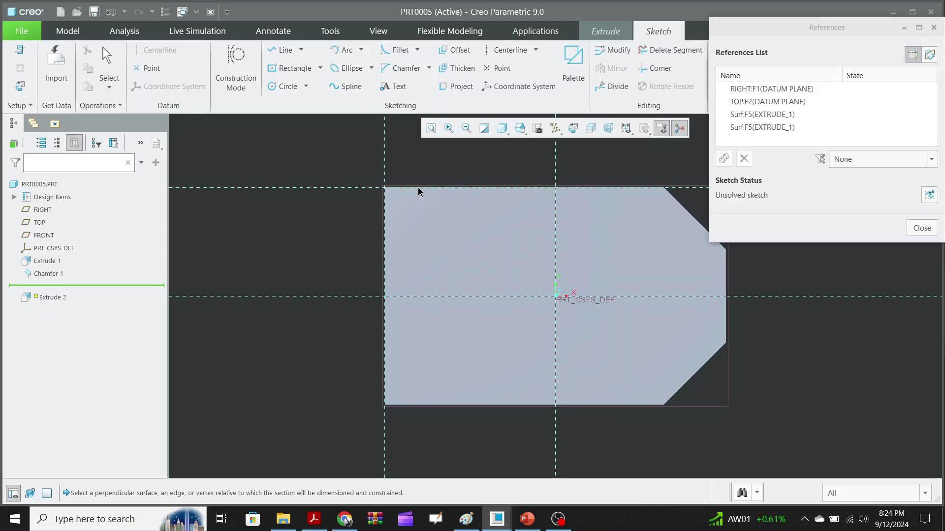
click(919, 230)
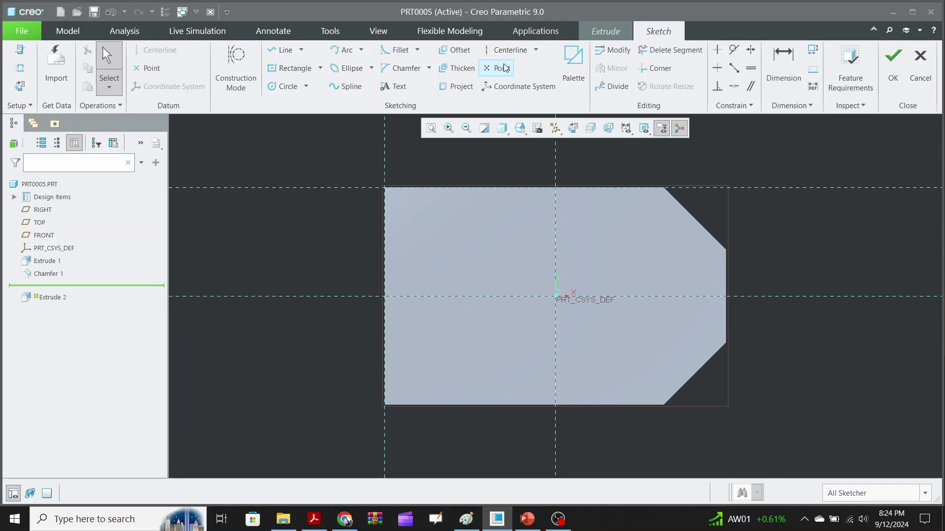
Step: Sketch a corner rectangle about 10.6 wide along the plate's unchamfered end, spanning from one long edge to the other
click(300, 74)
click(320, 73)
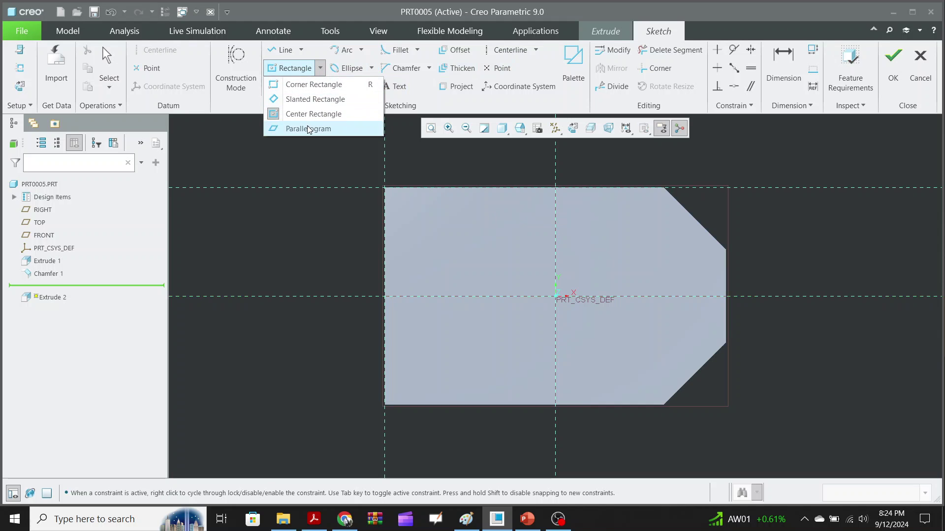
click(309, 87)
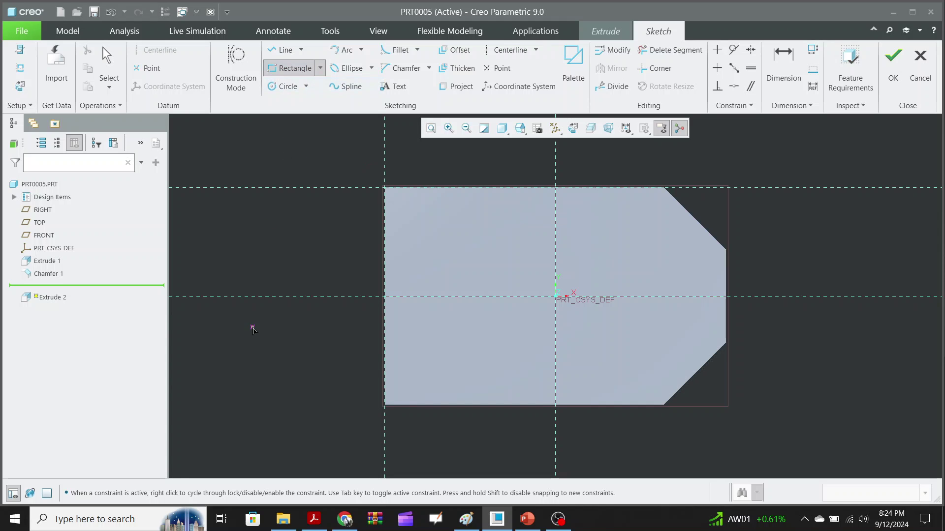
click(385, 405)
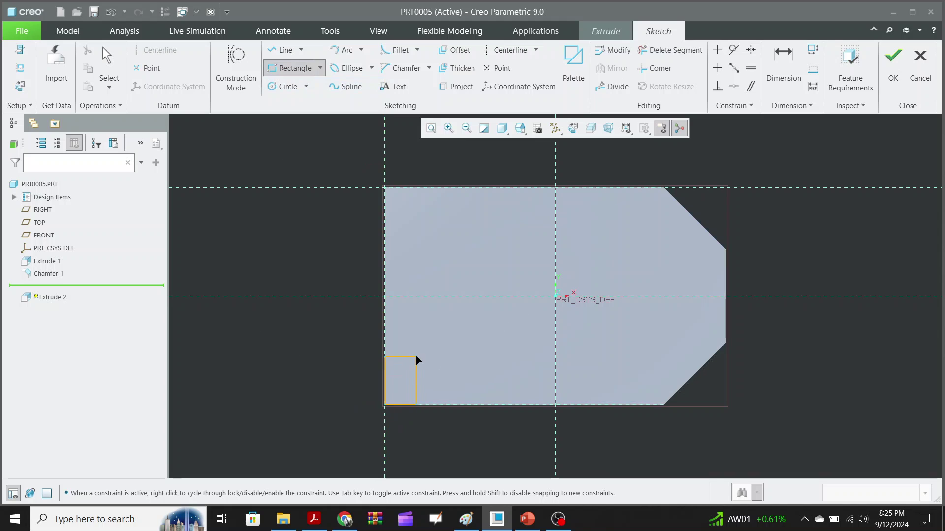
click(440, 187)
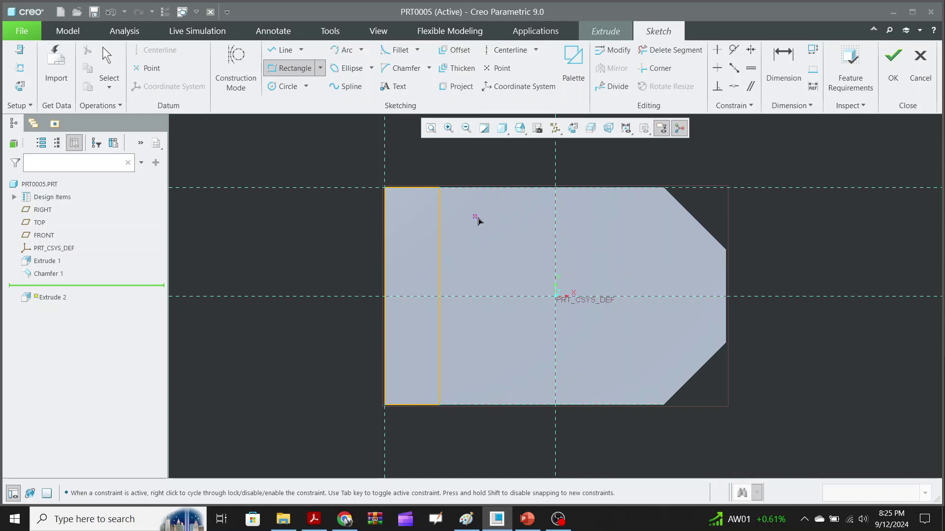
Step: Set the rectangle's width to 12 and finish the sketch
click(787, 68)
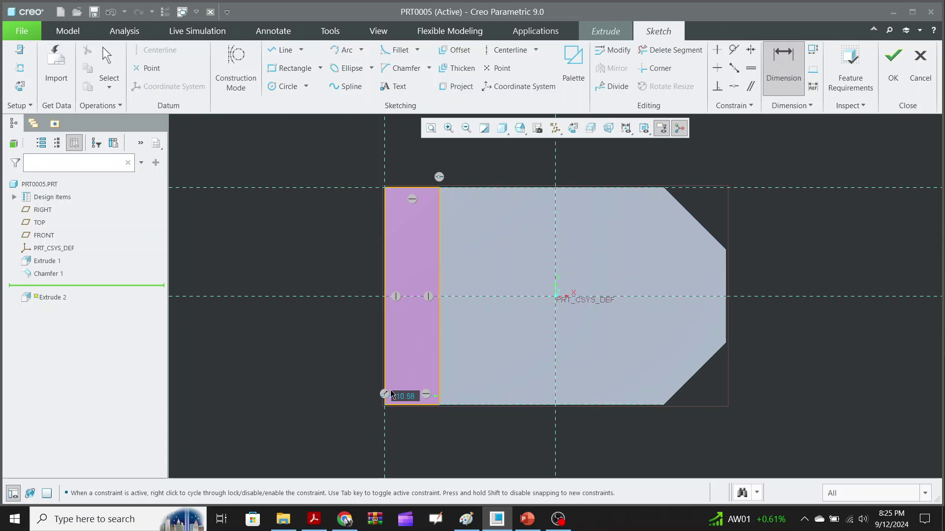
double_click(406, 396)
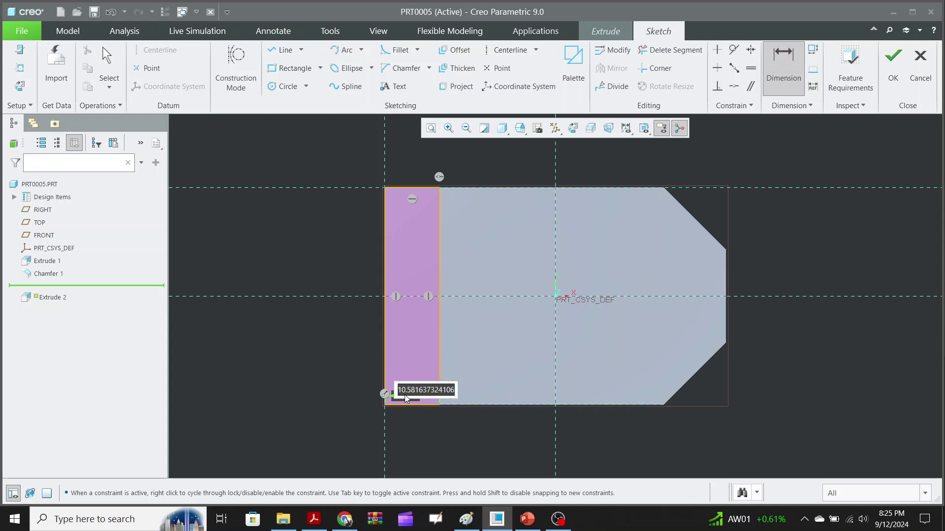
text(12)
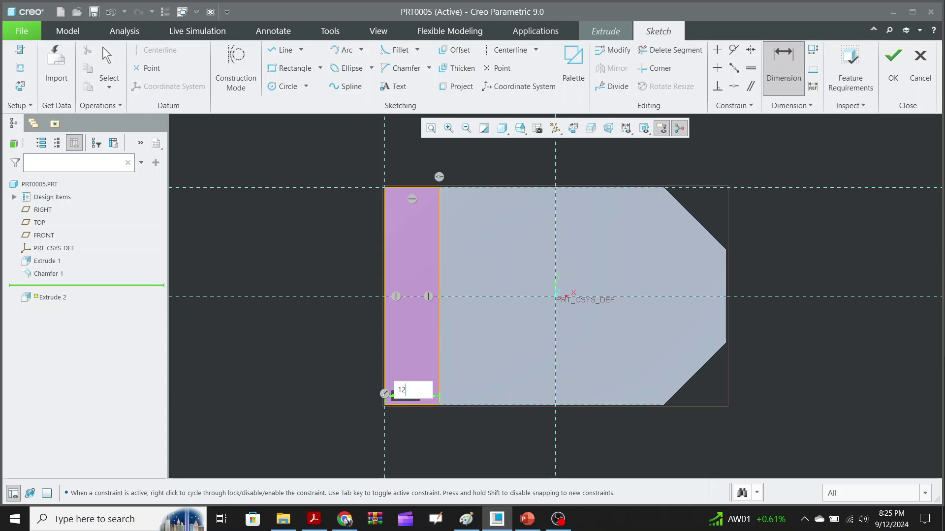
key(Return)
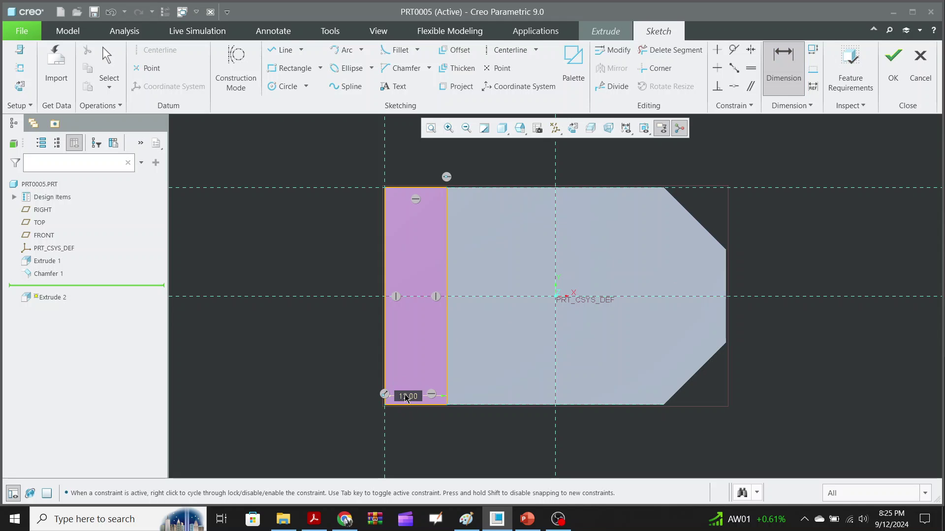
mouse_move(765, 373)
middle_down()
mouse_move(764, 345)
mouse_move(689, 371)
mouse_move(748, 382)
mouse_move(755, 371)
middle_up()
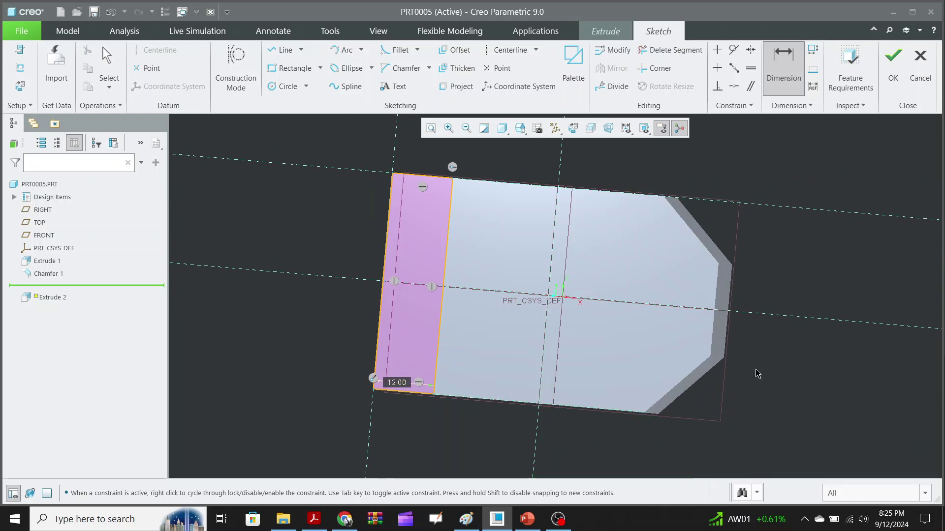
click(894, 78)
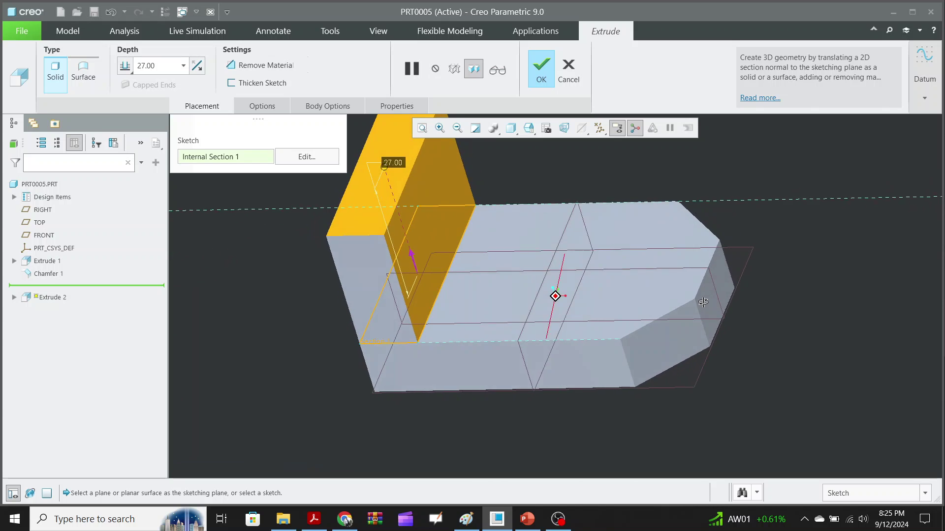
Step: Set the extrusion depth of the upright wall to 48
middle_drag(702, 307, 701, 315)
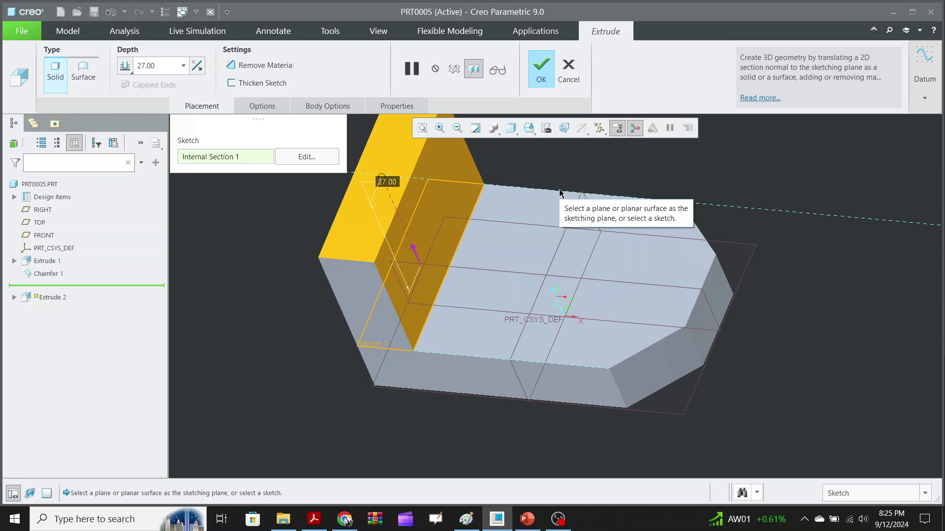
double_click(146, 66)
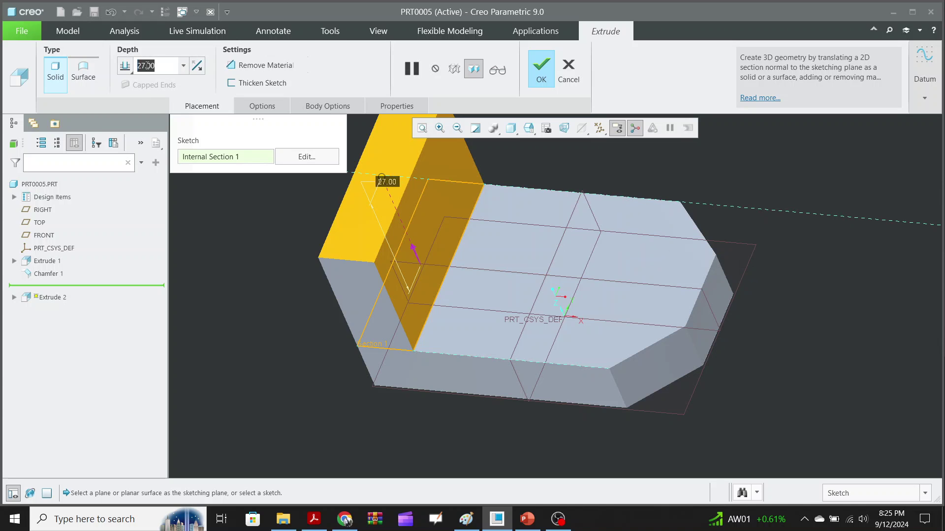
text(4)
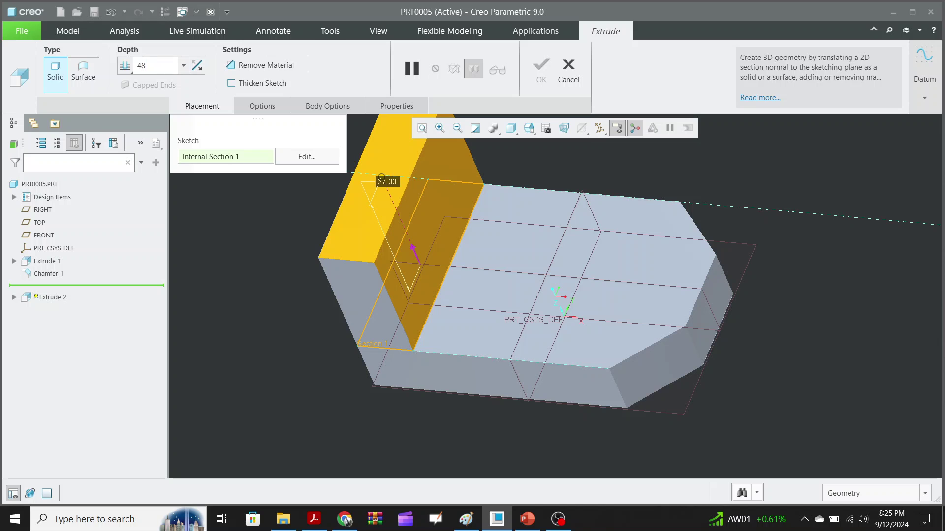
text(8)
key(Return)
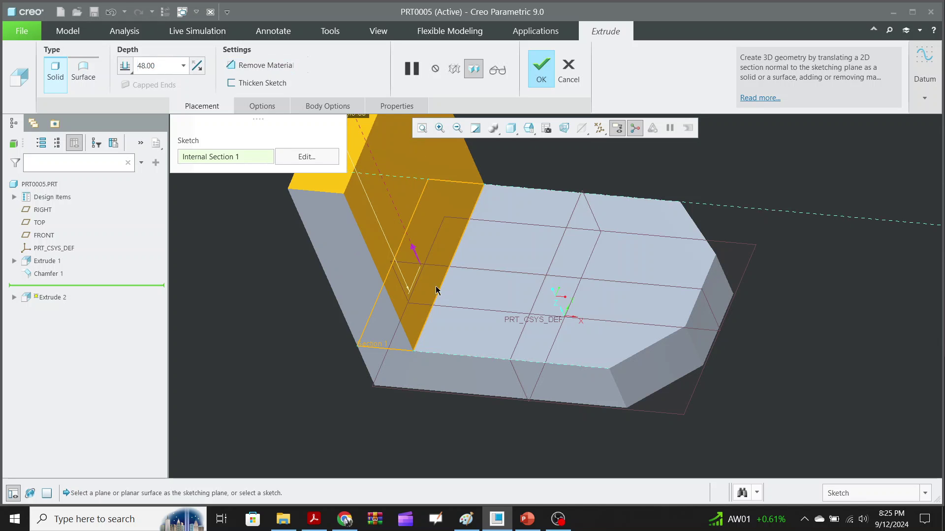
Step: Preview the extruded upright wall and complete the Extrude feature
click(457, 128)
middle_drag(462, 207, 468, 240)
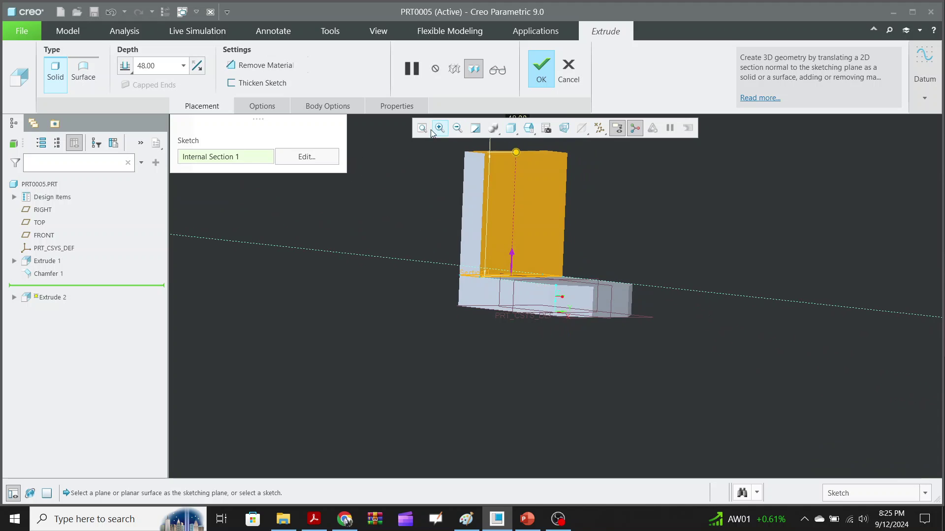
scroll(538, 134, down, 4)
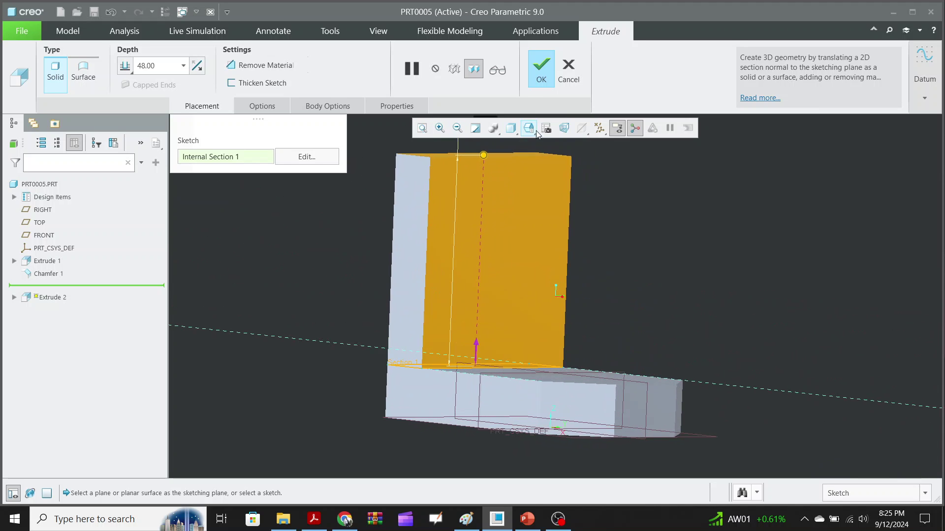
click(499, 74)
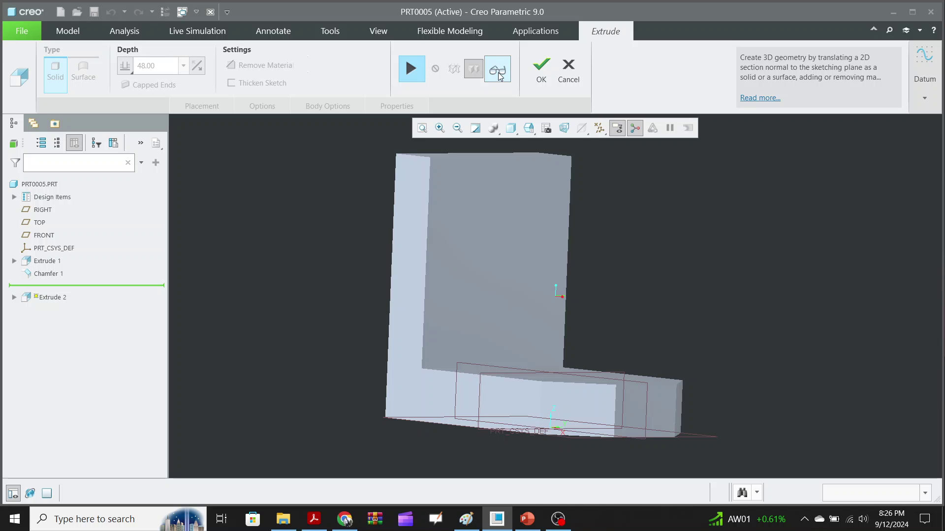
click(541, 69)
mouse_move(597, 341)
middle_down()
mouse_move(578, 374)
mouse_move(597, 339)
mouse_move(571, 340)
middle_up()
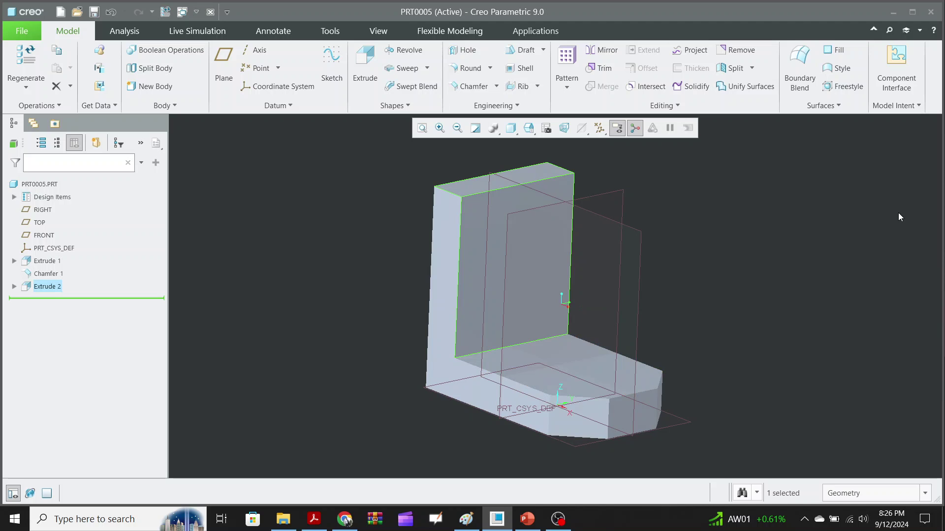
click(469, 72)
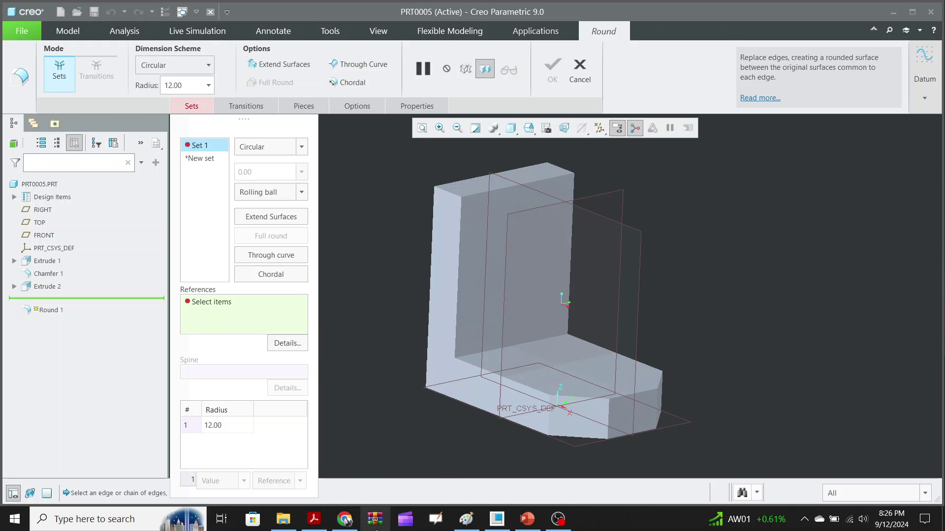
click(465, 520)
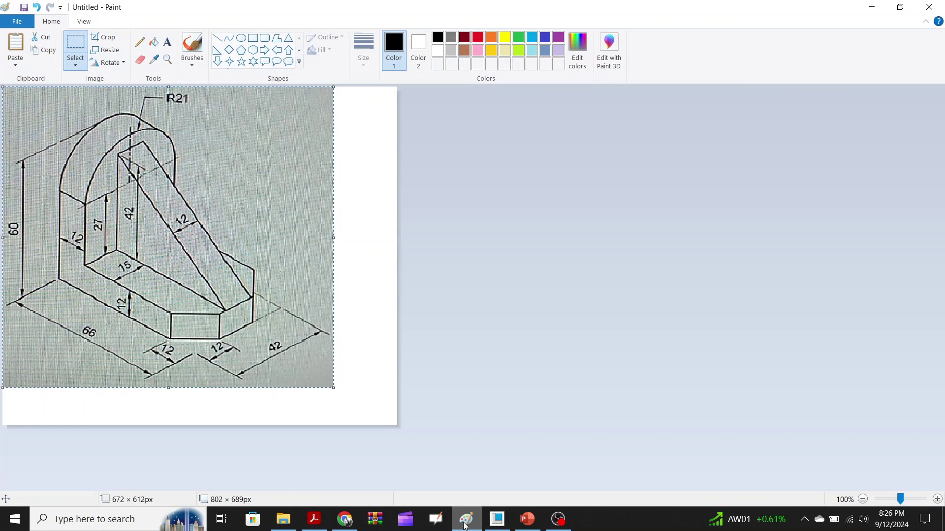
click(465, 523)
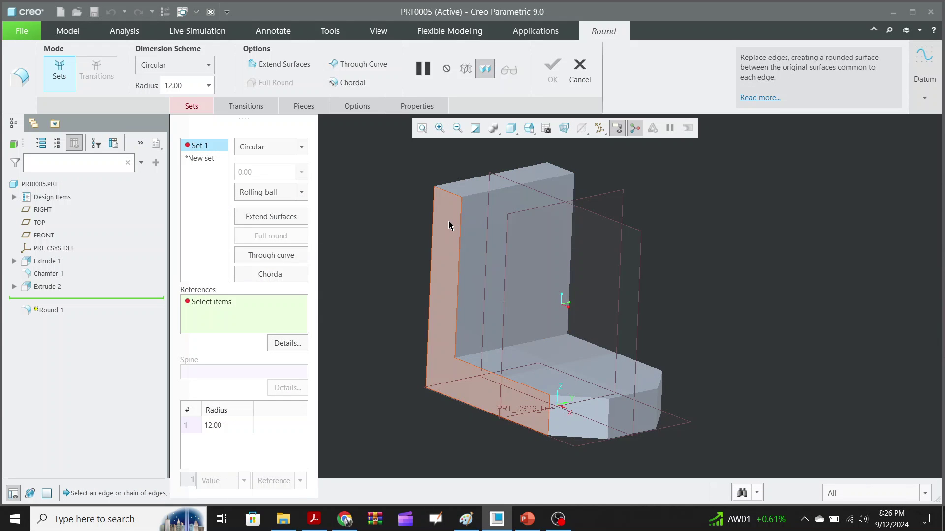
click(453, 196)
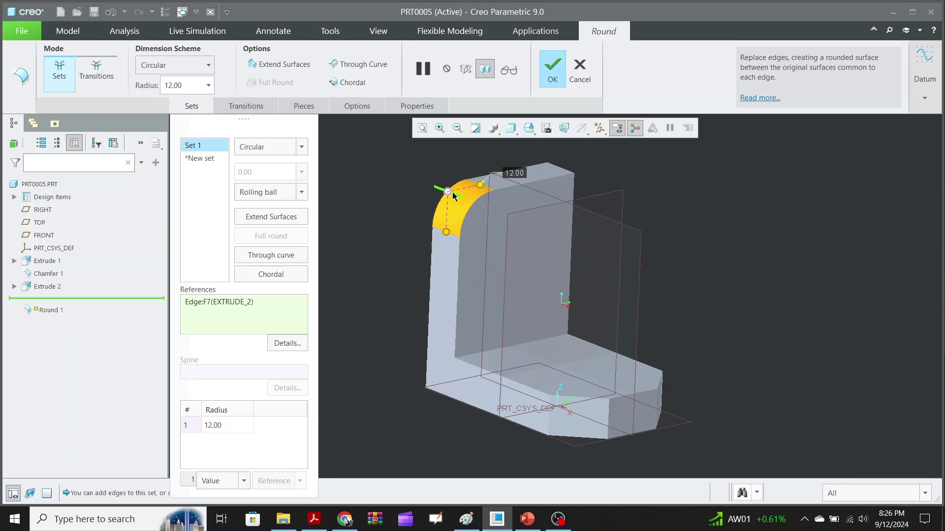
ctrl+click(567, 173)
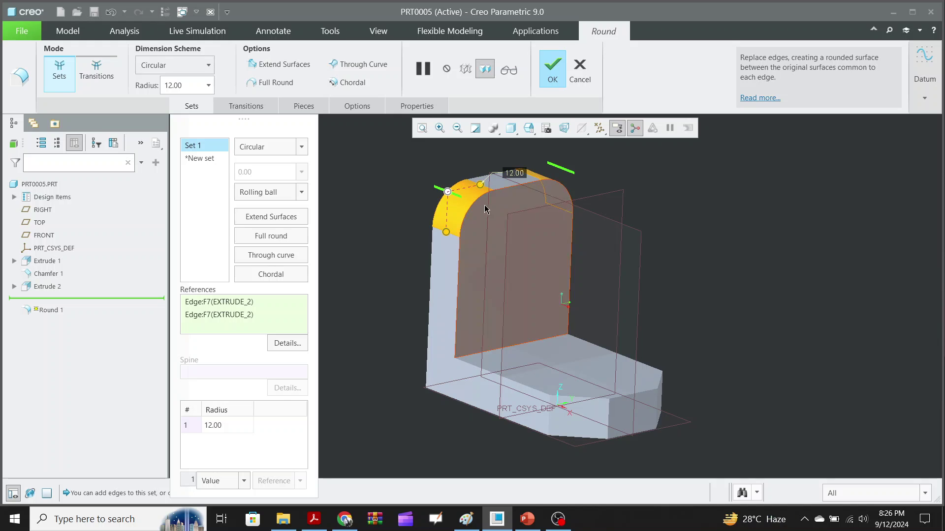
click(515, 179)
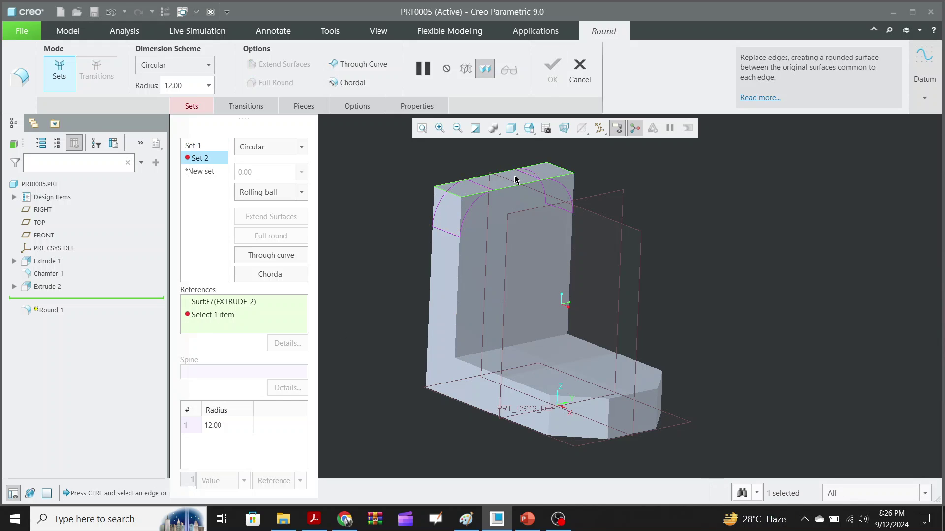
click(229, 426)
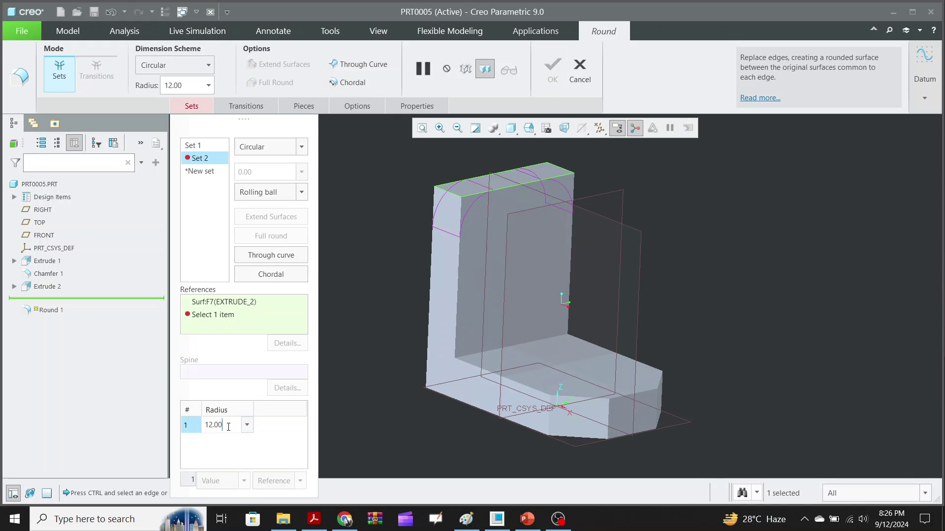
double_click(227, 427)
text(21)
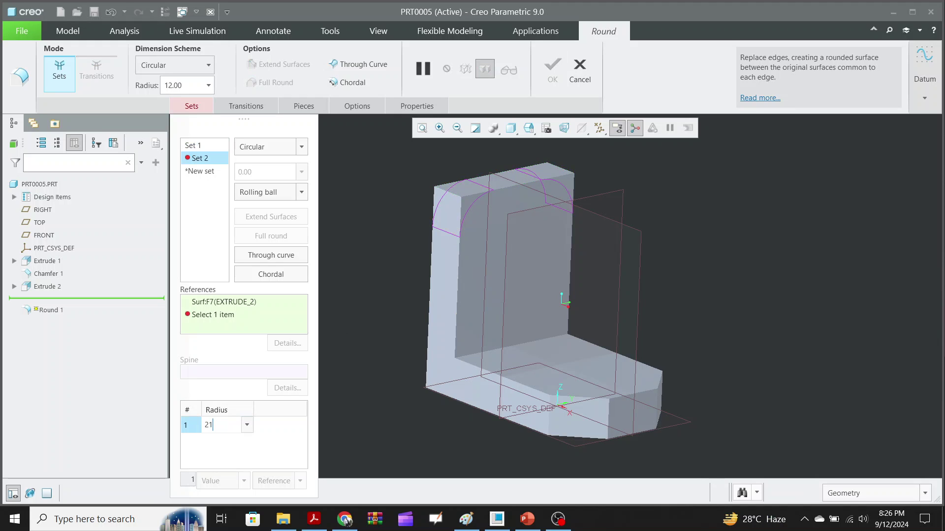
key(Return)
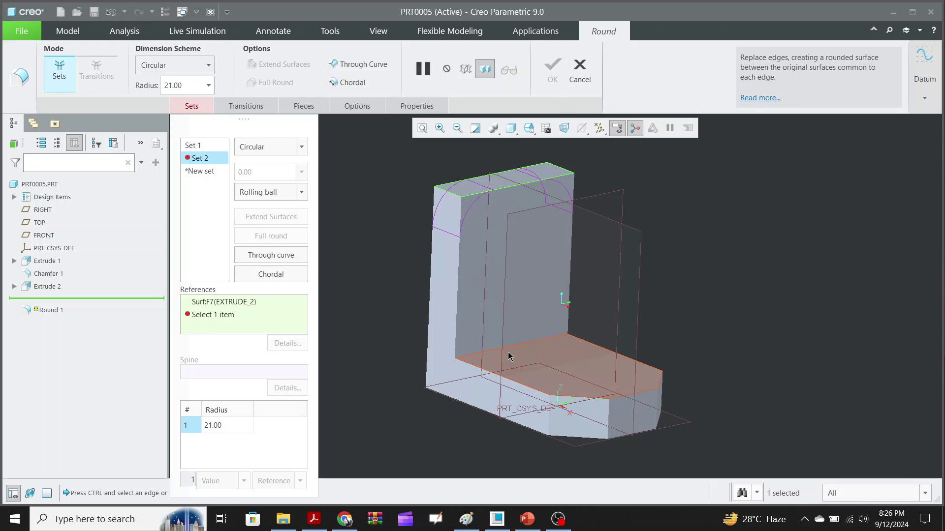
middle_drag(495, 308, 485, 257)
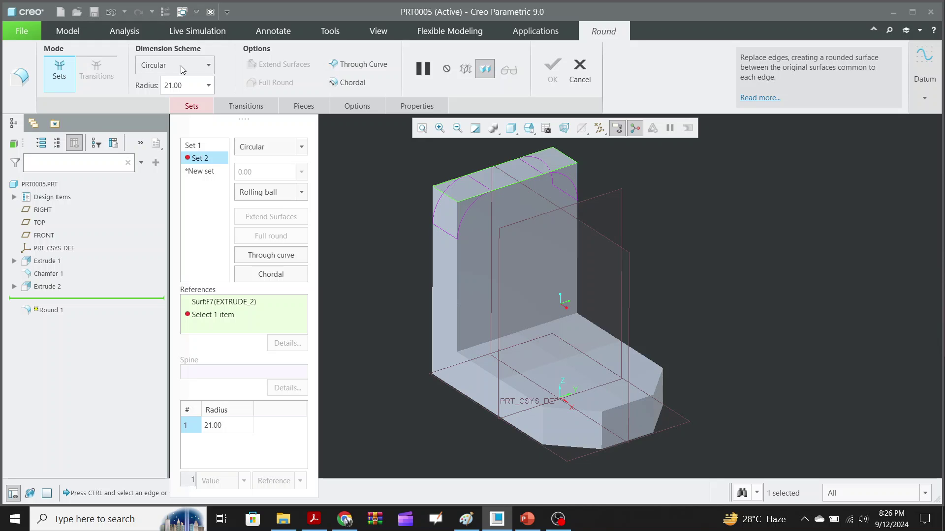
click(474, 282)
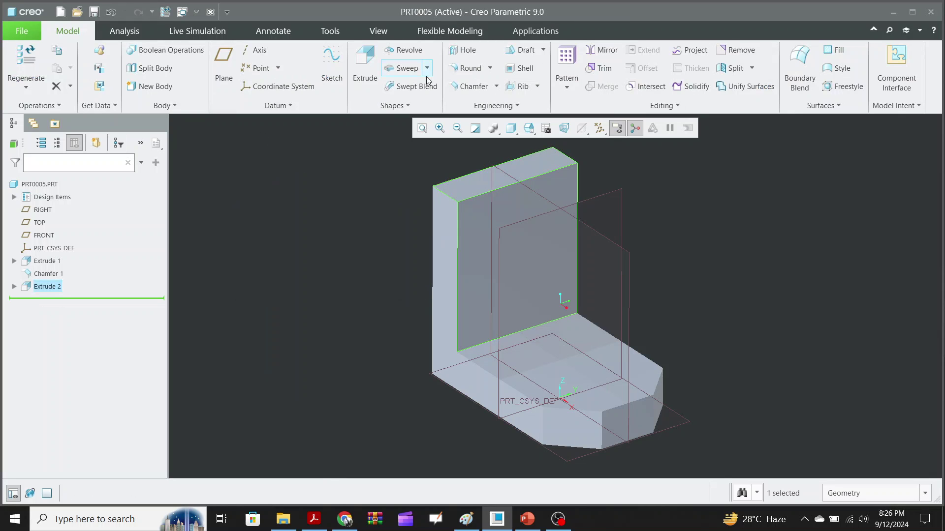
Step: Round both upper corner edges of the upright wall in one set with a 21 radius, preview it and complete the feature
click(467, 69)
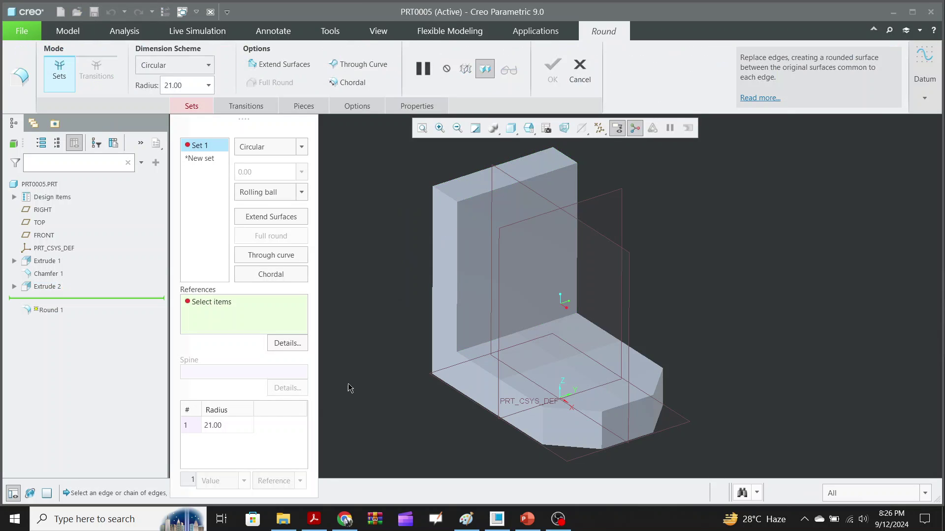
click(451, 199)
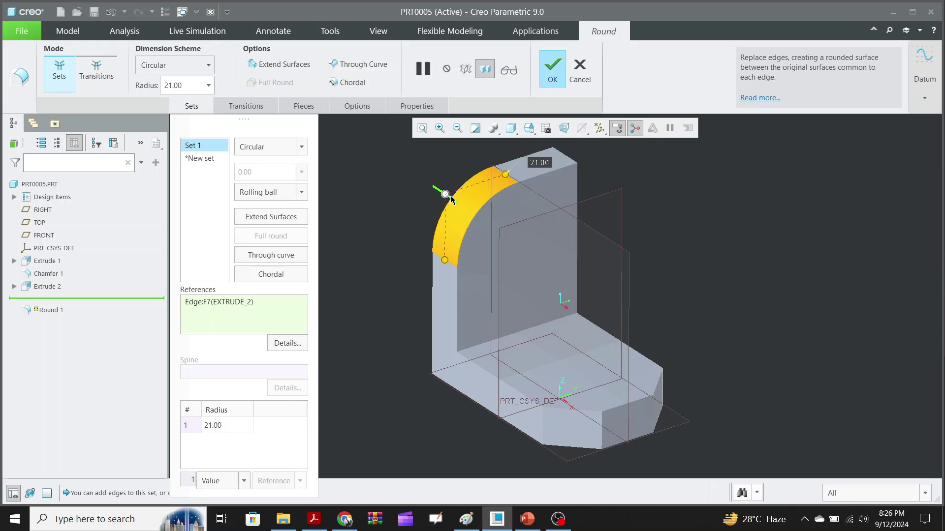
ctrl+click(574, 162)
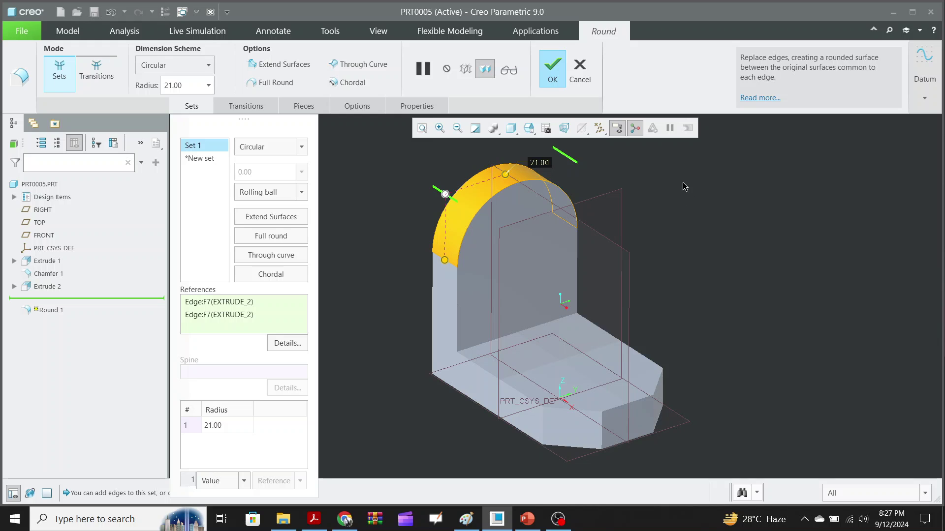
click(502, 78)
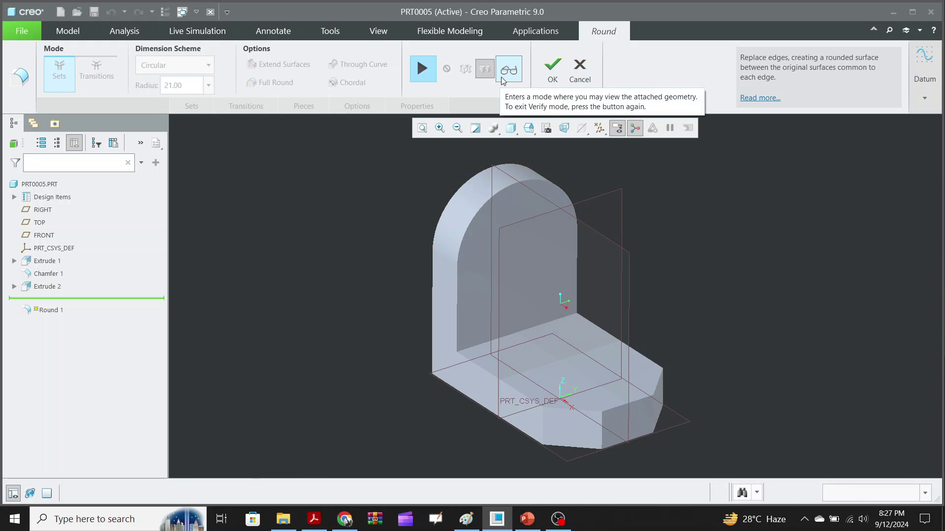
click(501, 78)
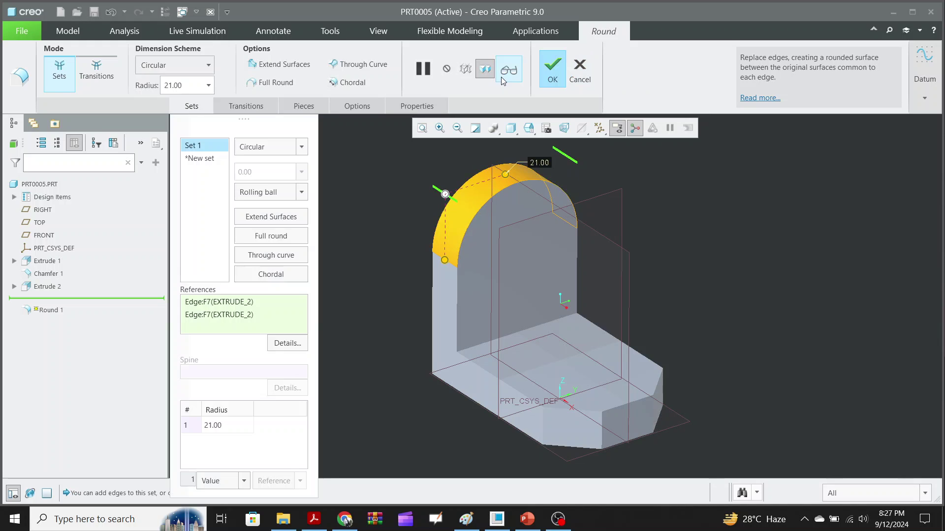
click(550, 70)
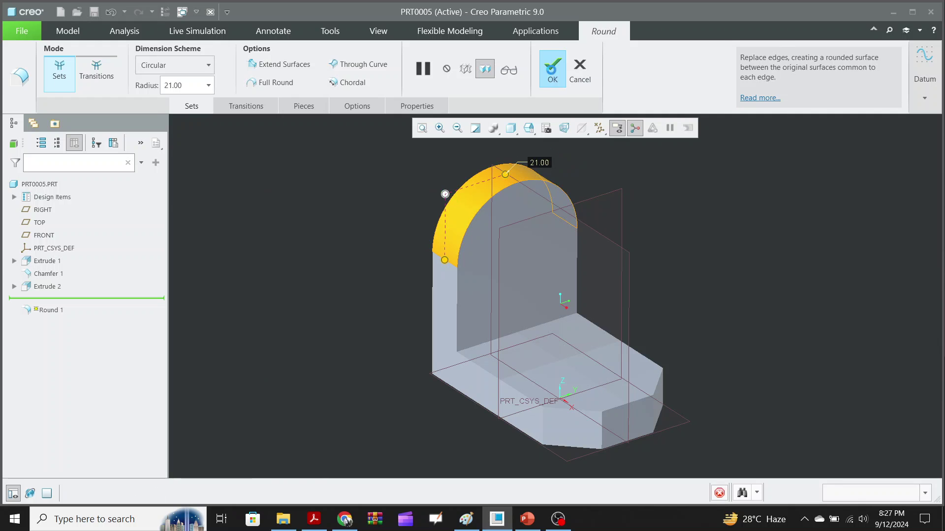
mouse_move(726, 281)
middle_down()
mouse_move(751, 266)
mouse_move(746, 284)
middle_up()
click(751, 282)
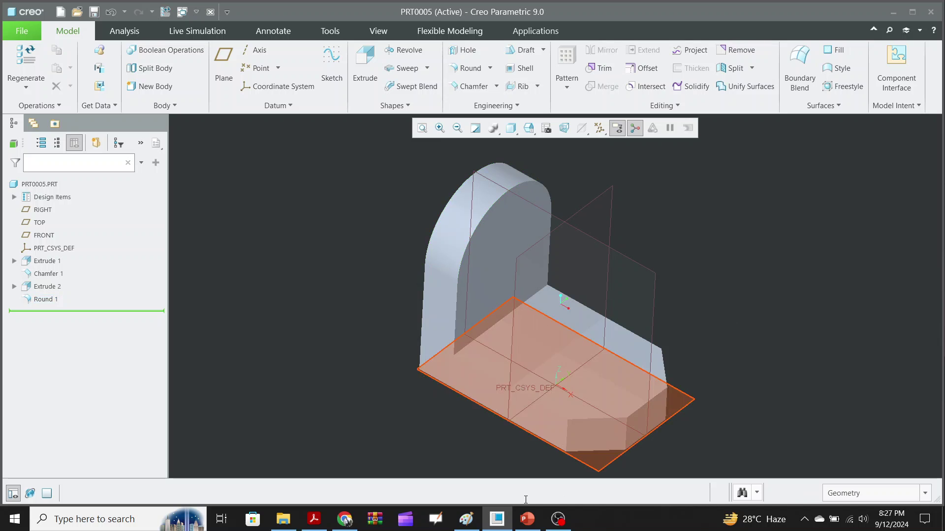
Step: Switch to Paint to check the sloping rib's dimensions in the reference drawing, and return to Creo
click(466, 519)
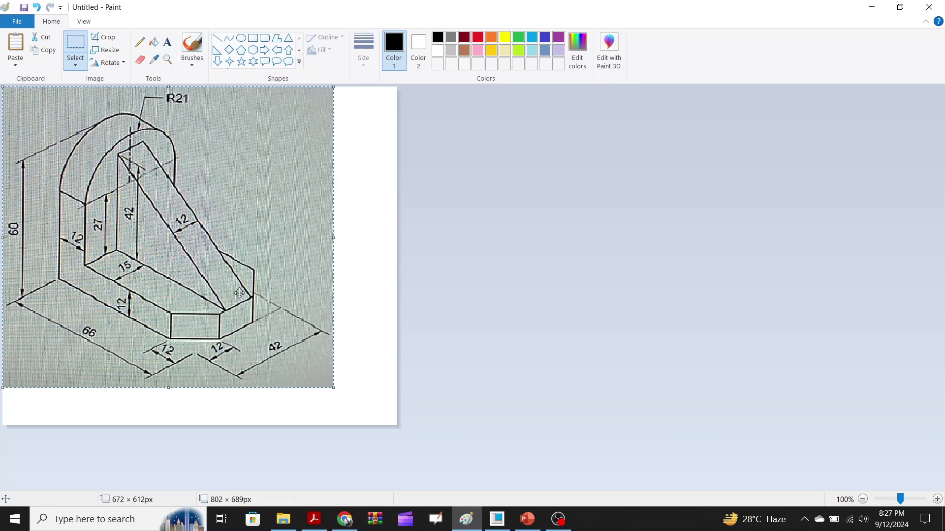
click(871, 8)
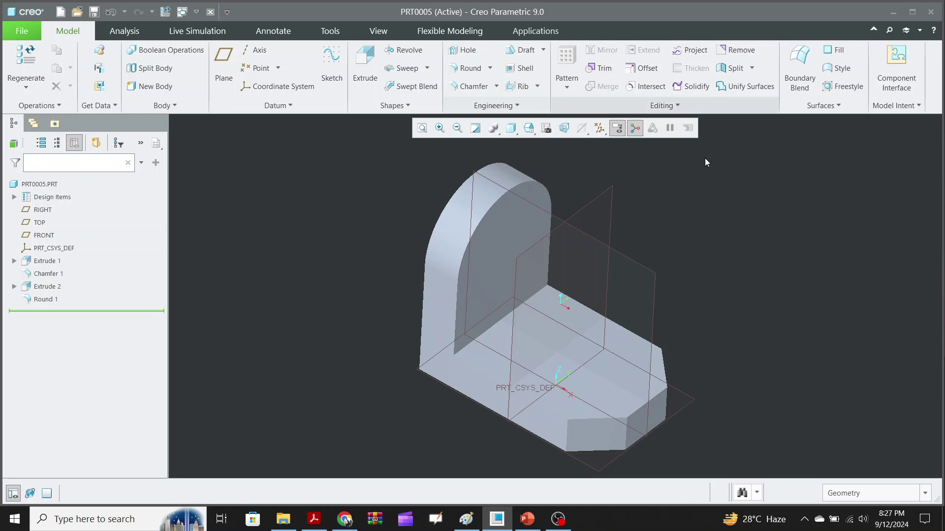
mouse_move(663, 258)
middle_down()
mouse_move(630, 279)
mouse_move(635, 295)
mouse_move(648, 266)
middle_up()
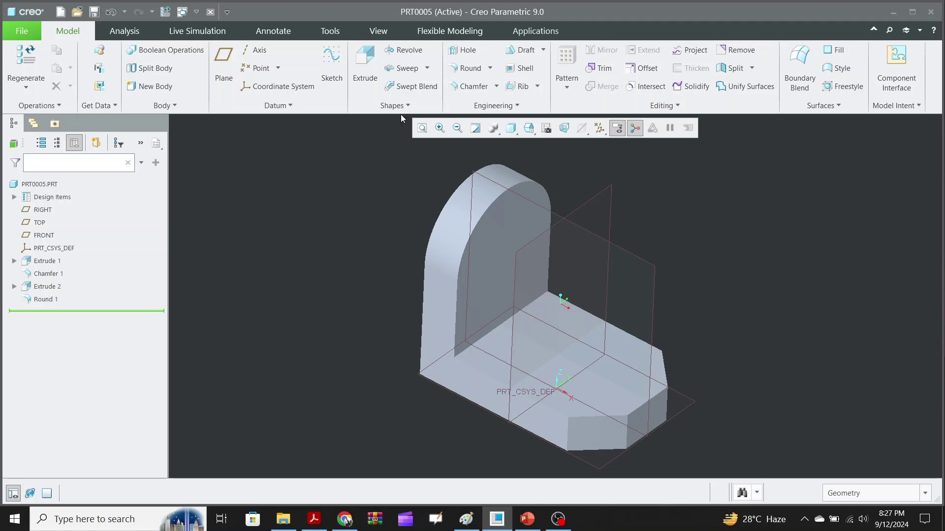
Step: Start an Extrude with its sketch on the TOP datum plane and orient the view parallel to the sketch
click(367, 67)
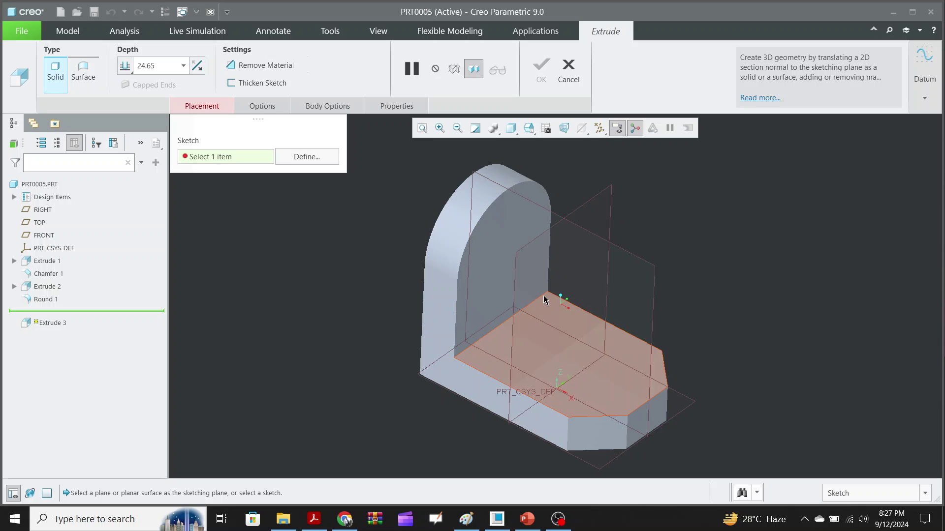
click(536, 208)
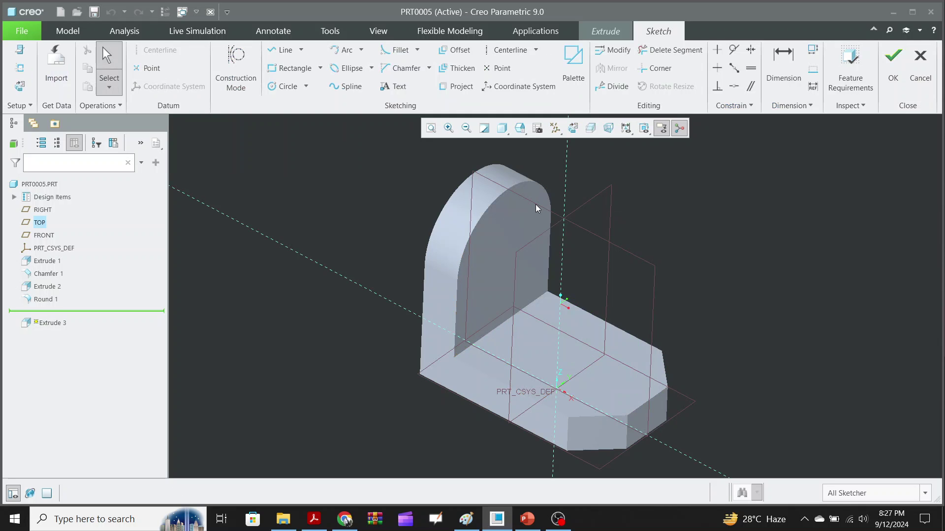
click(574, 129)
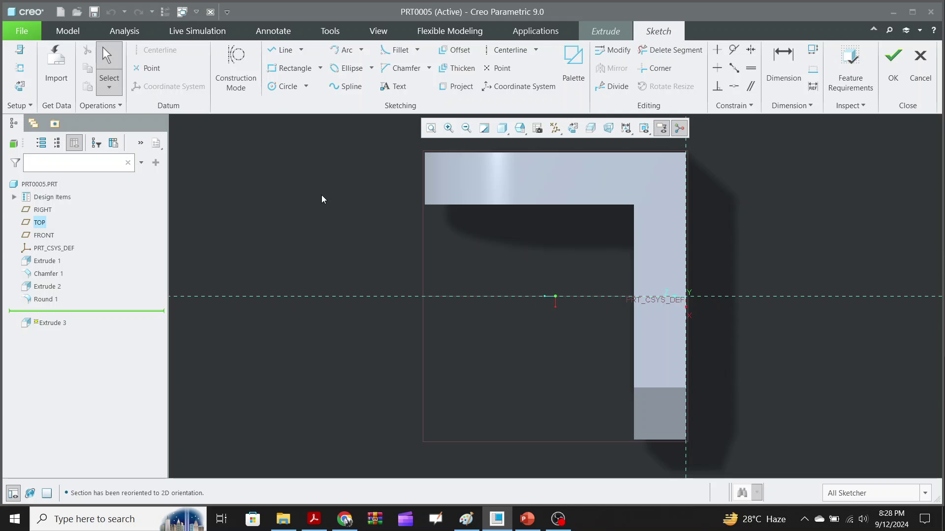
Step: Add the wall's inner face, the plate's upper face and the plate's chamfered end face as sketch references
click(20, 69)
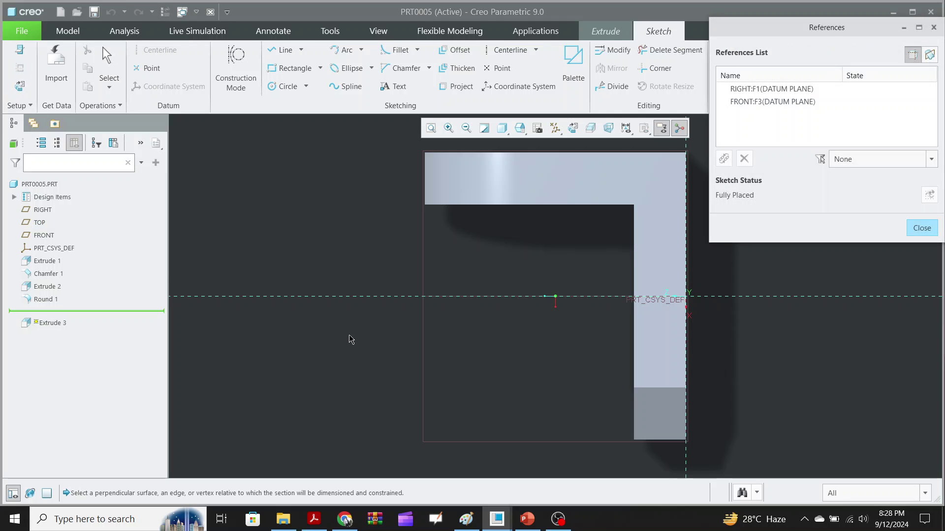
click(577, 211)
click(633, 266)
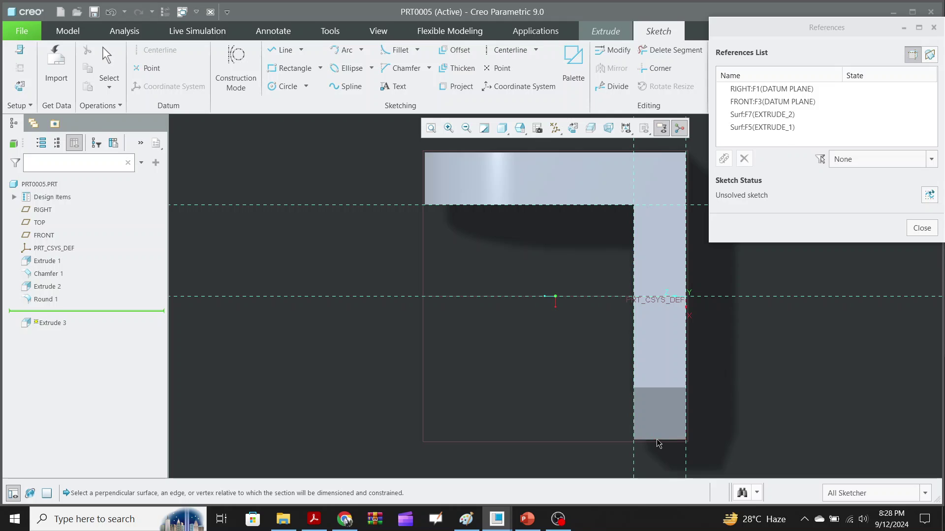
click(930, 231)
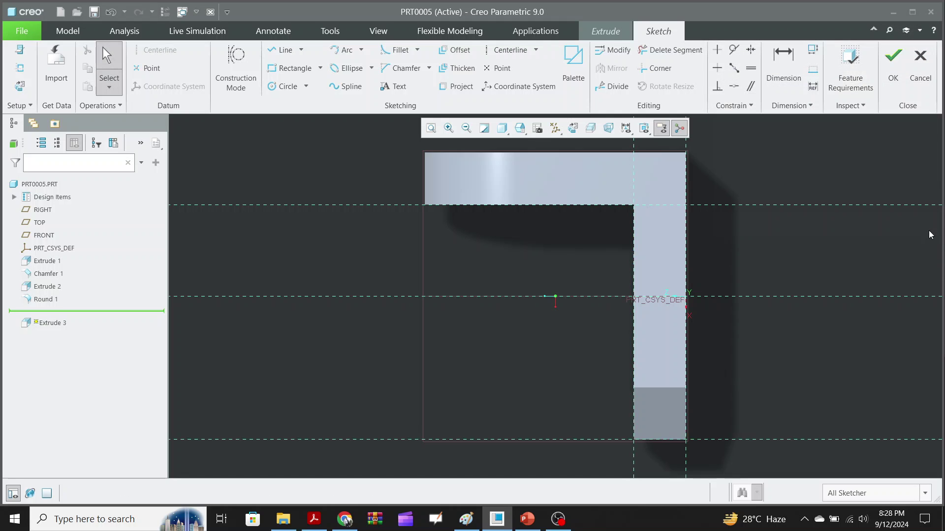
Step: Sketch a closed triangular rib profile, about 30.6 high along the wall's inner face and running along the plate's upper face to its end
click(285, 55)
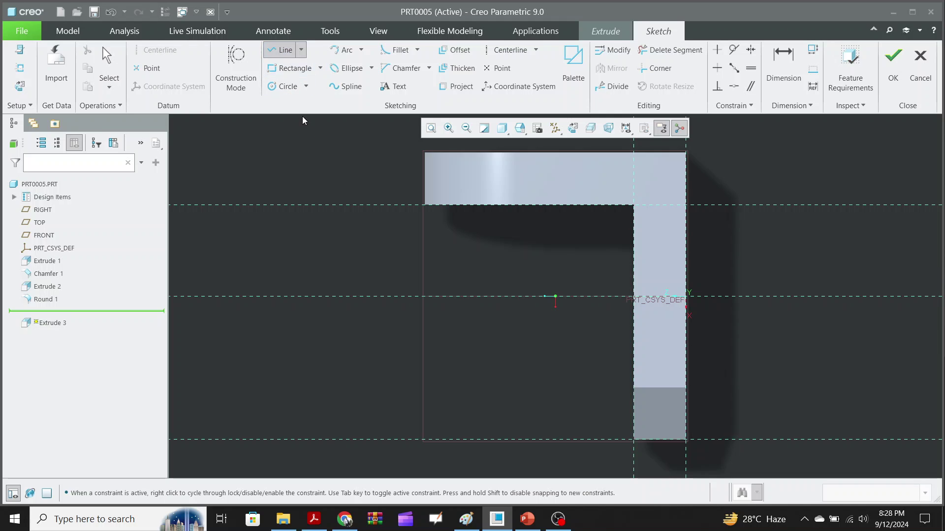
click(500, 211)
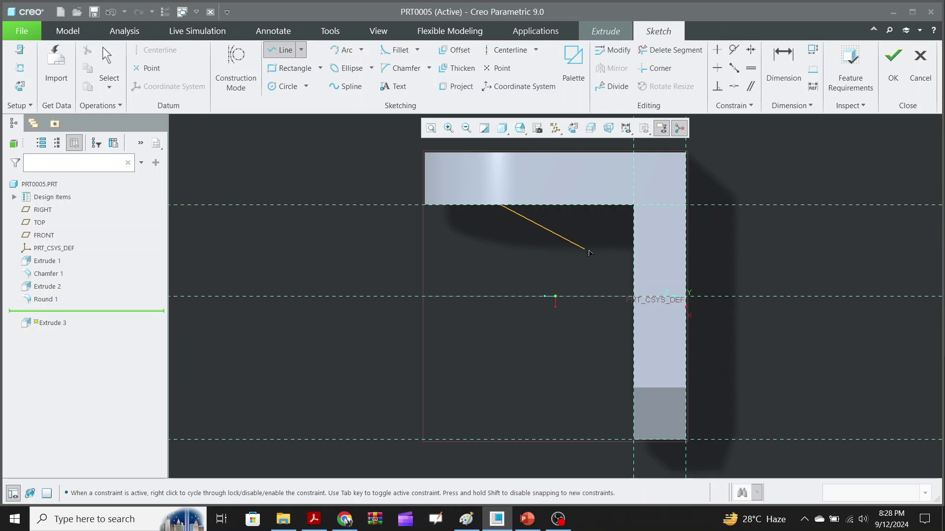
click(634, 206)
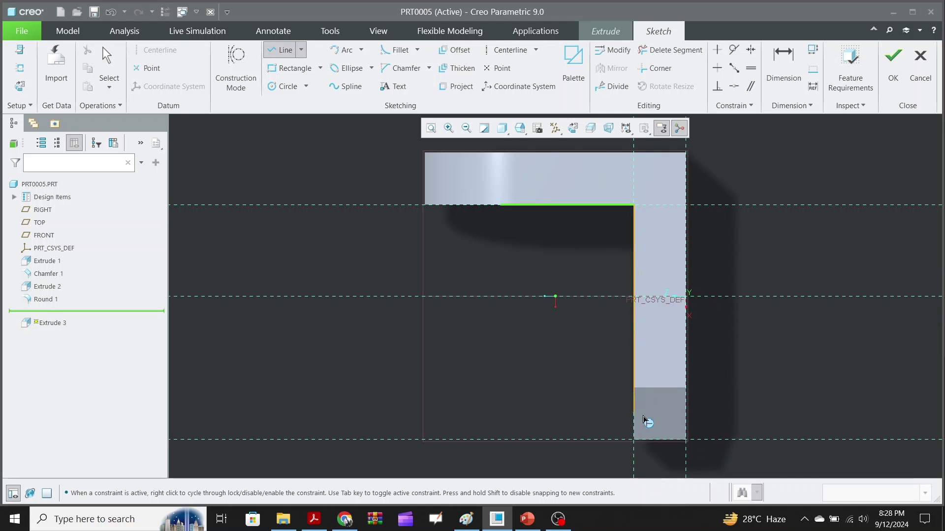
click(635, 440)
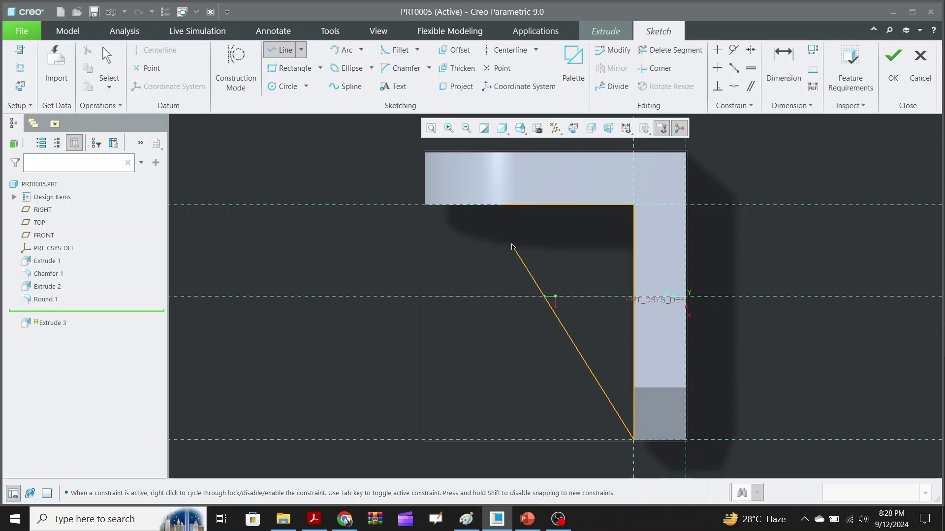
click(502, 211)
middle_click(488, 260)
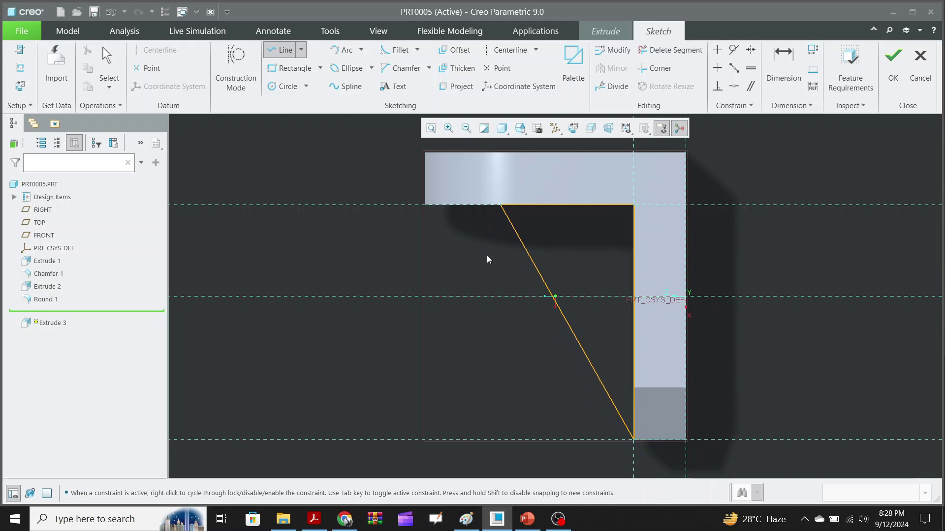
Step: Set the triangle's height along the wall to 42 and finish the sketch
click(782, 65)
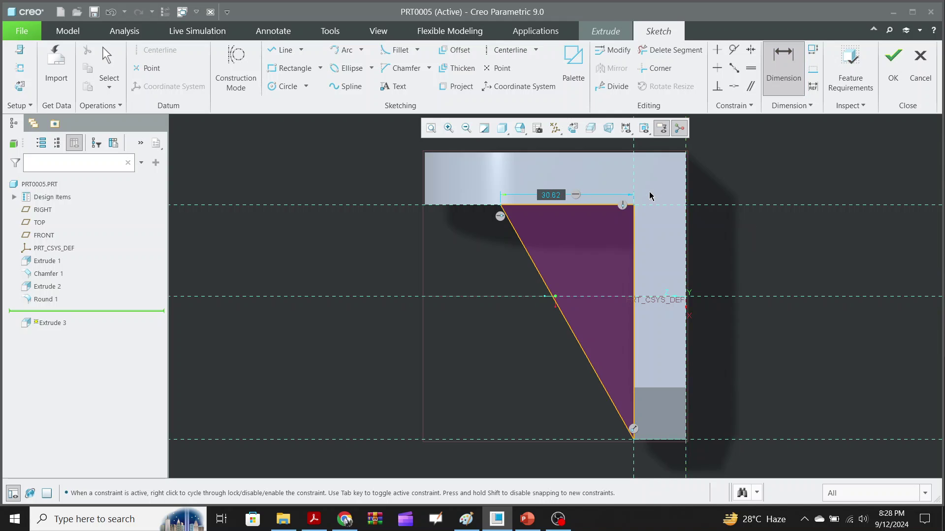
click(551, 195)
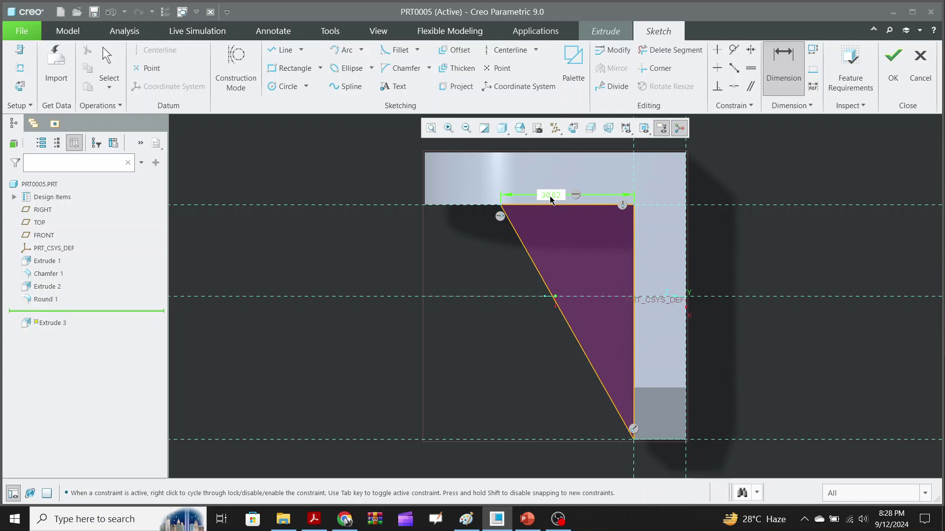
double_click(551, 197)
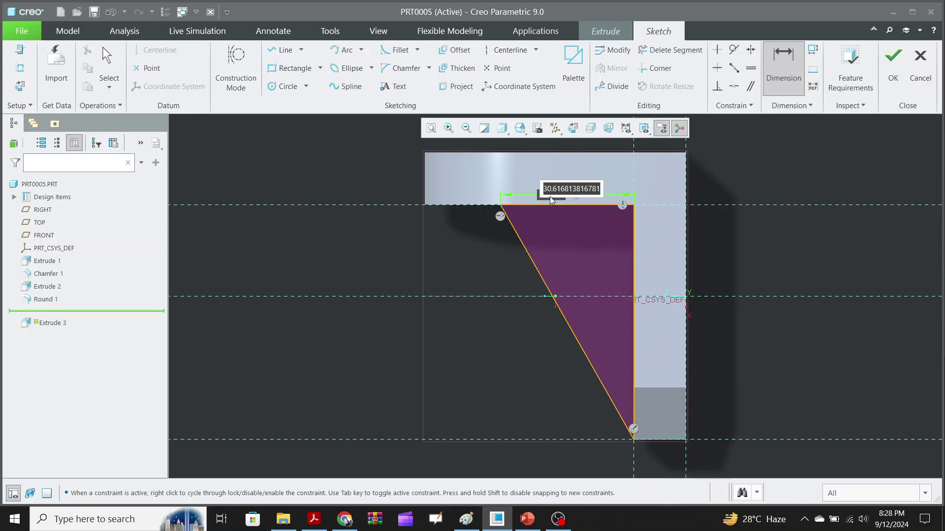
text(42)
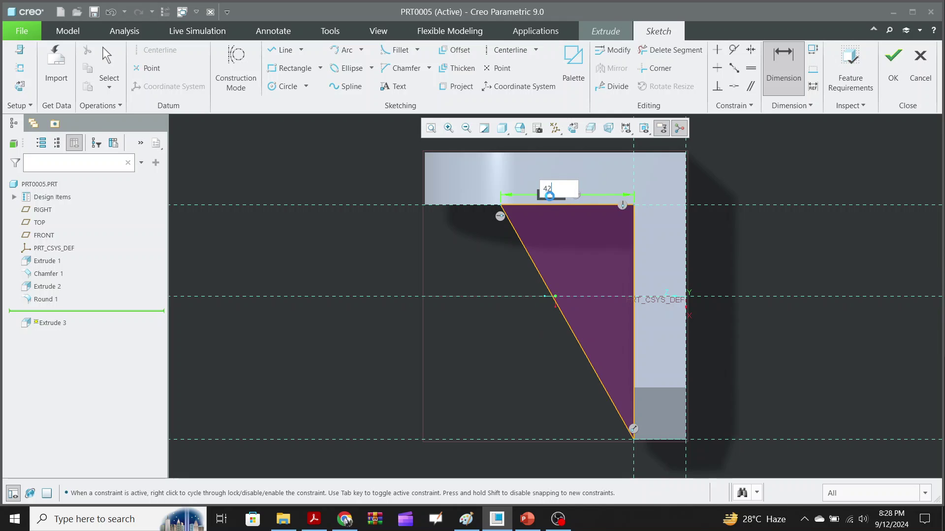
key(Return)
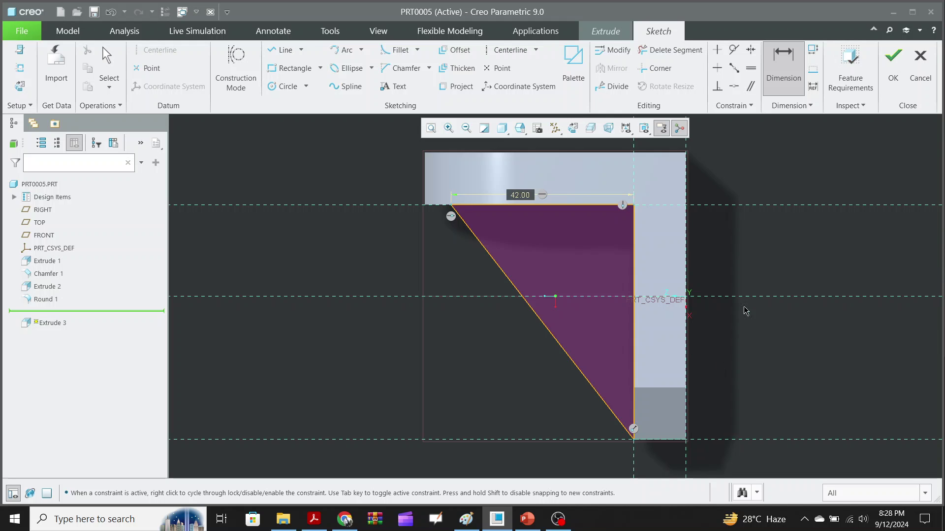
middle_drag(711, 326, 779, 259)
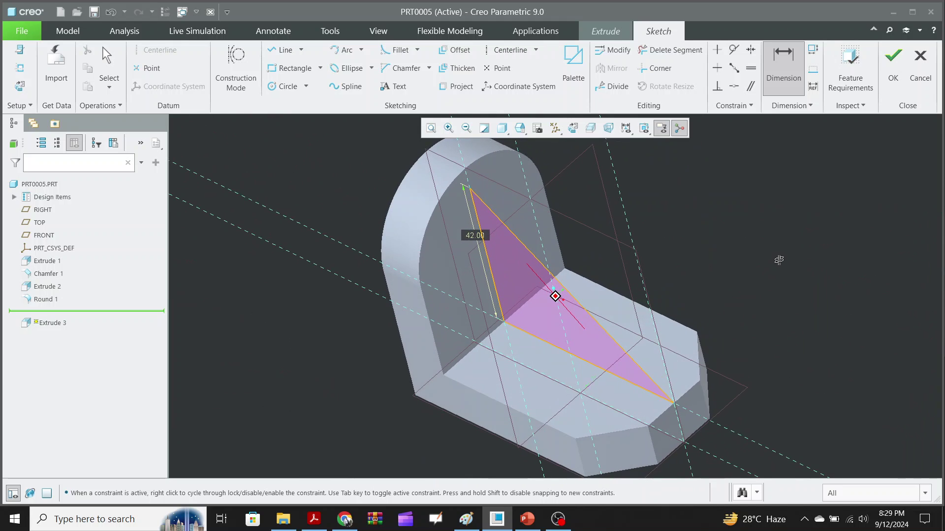
click(893, 63)
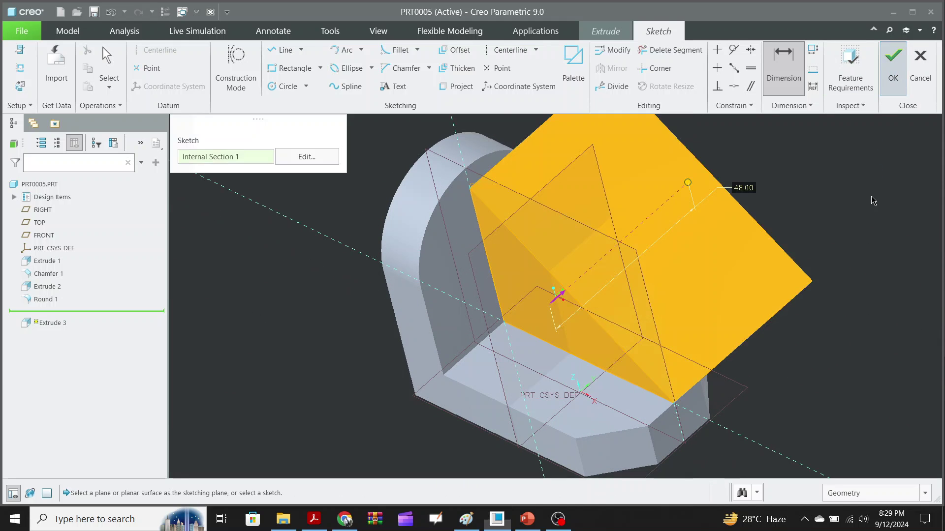
Step: Check the rib thickness in the reference drawing in Paint, return to Creo and set the extrusion depth to 12
scroll(814, 290, down, 3)
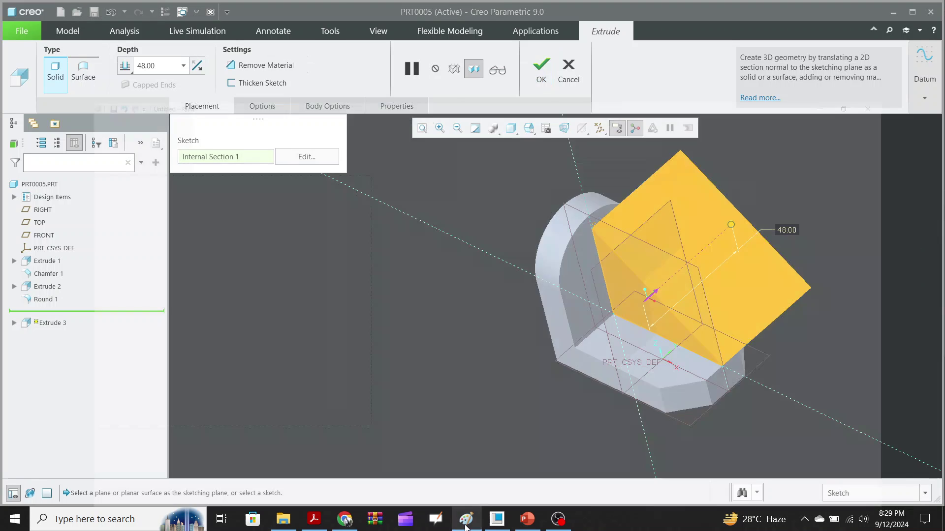
click(466, 519)
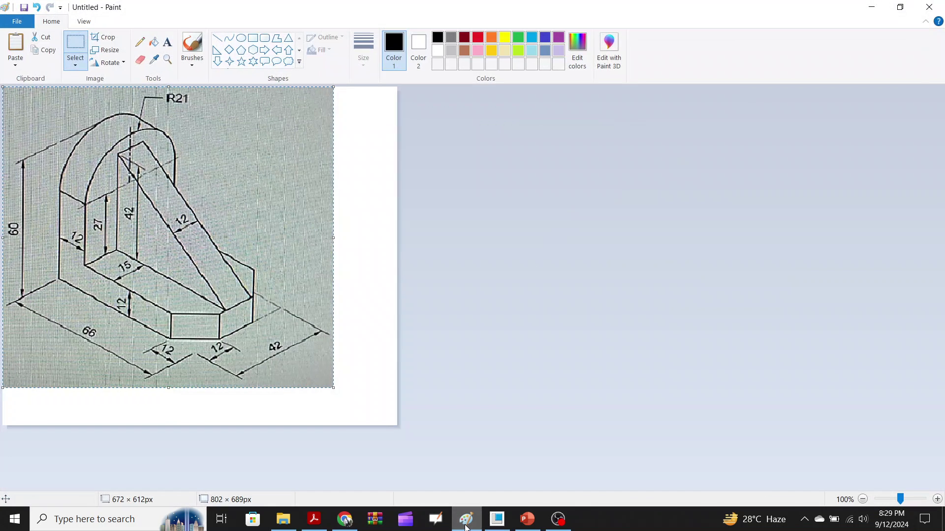
click(466, 521)
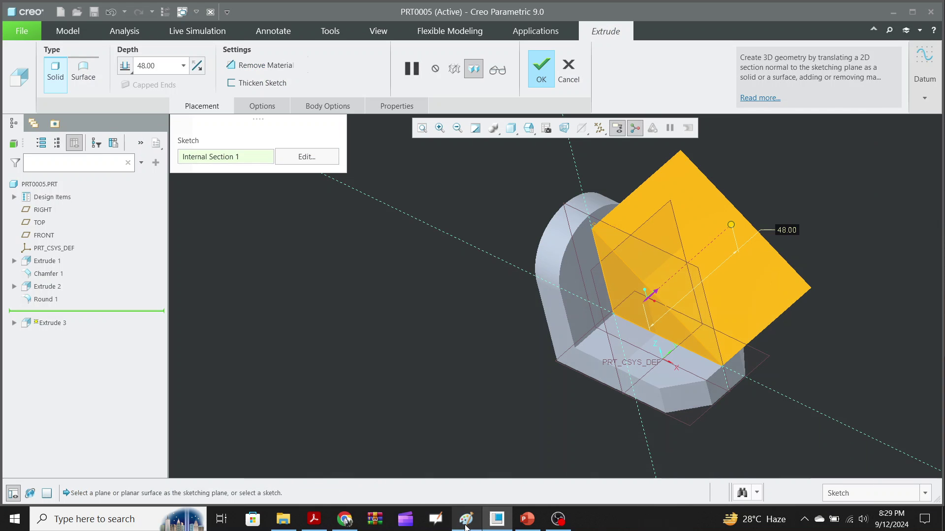
double_click(144, 69)
text(12)
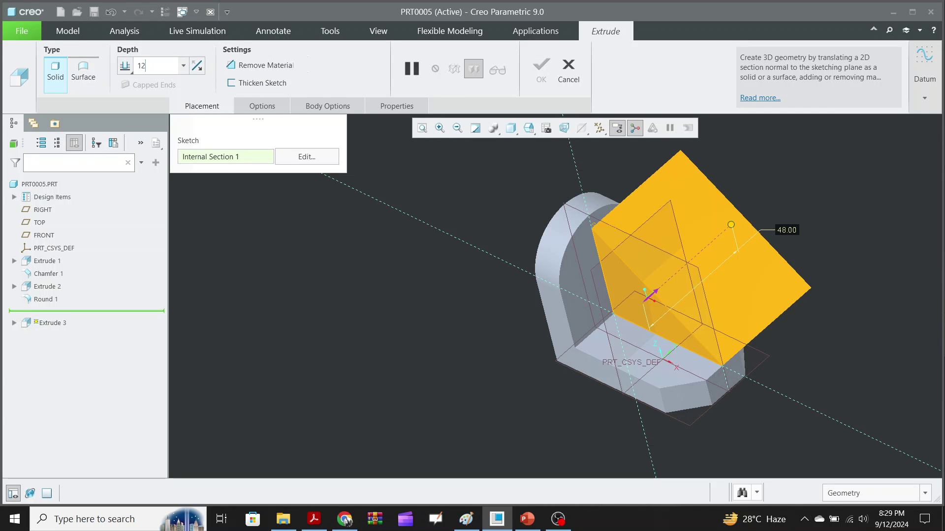
key(Return)
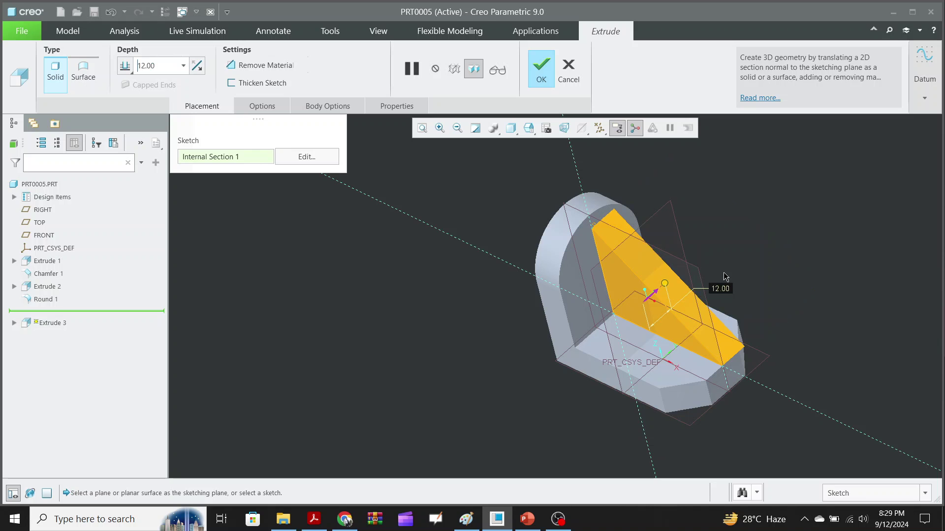
scroll(709, 322, down, 3)
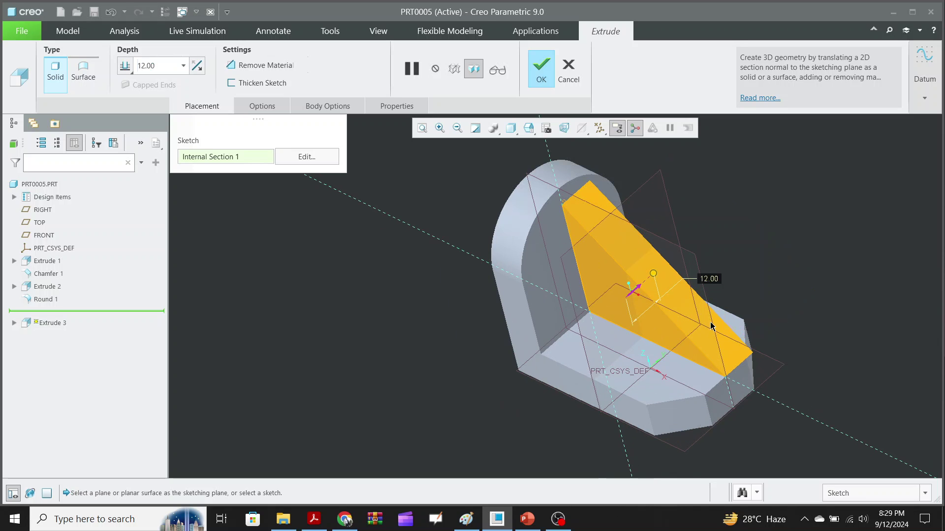
mouse_move(706, 326)
middle_down()
mouse_move(695, 327)
mouse_move(711, 319)
middle_up()
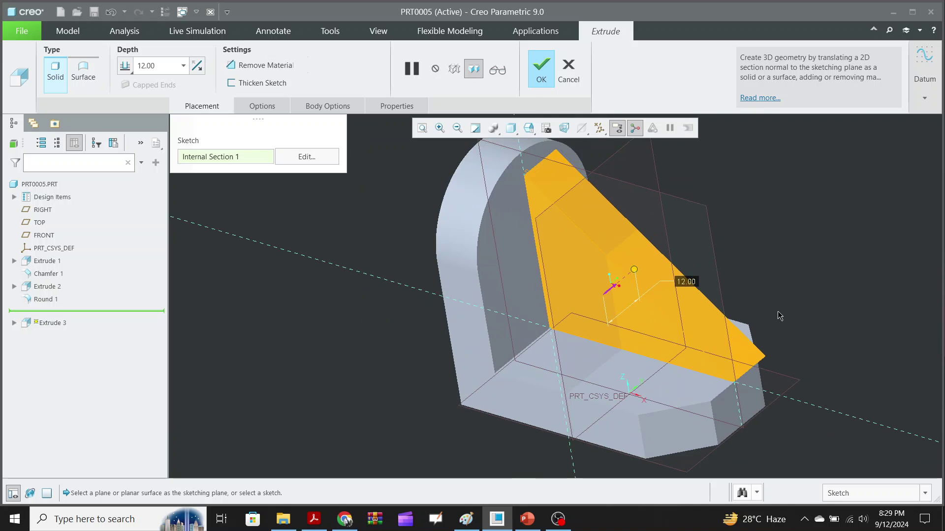
middle_drag(776, 325, 774, 328)
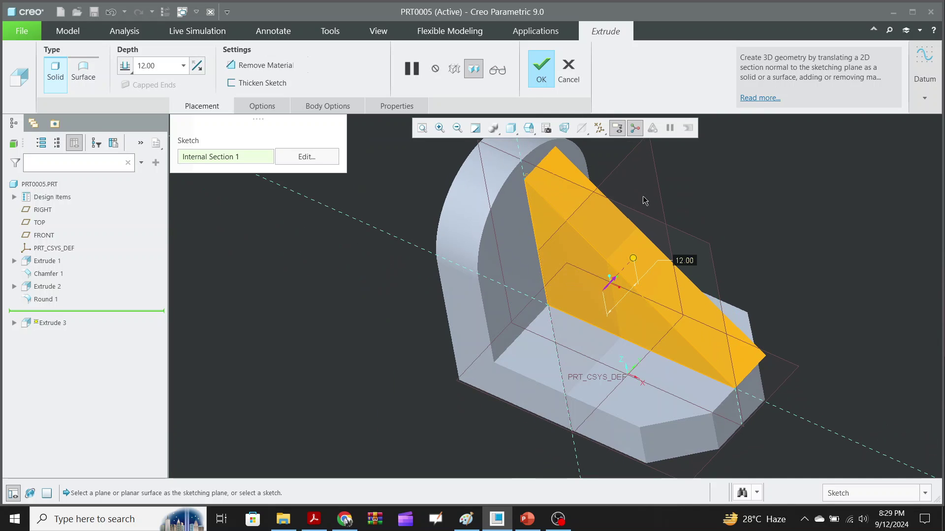
Step: Make the rib extrusion symmetric about its sketch plane and preview the solid
click(129, 72)
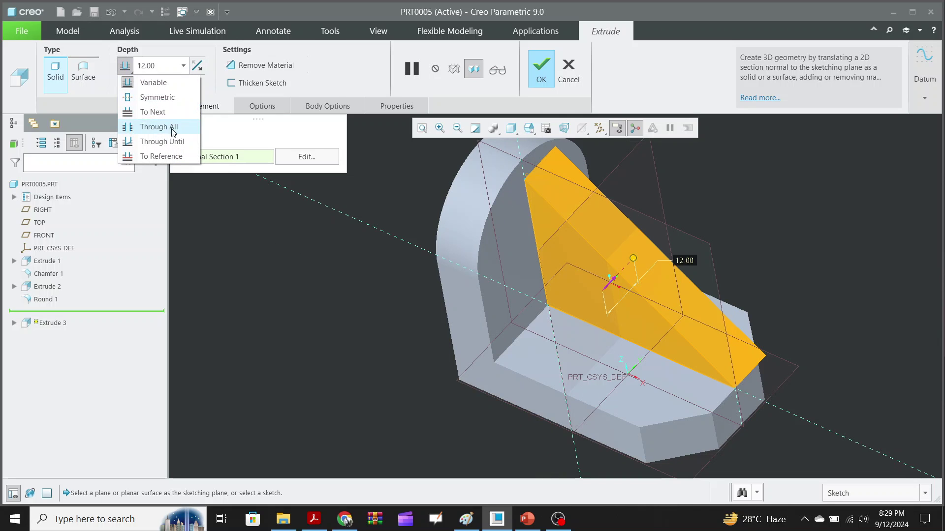
click(156, 98)
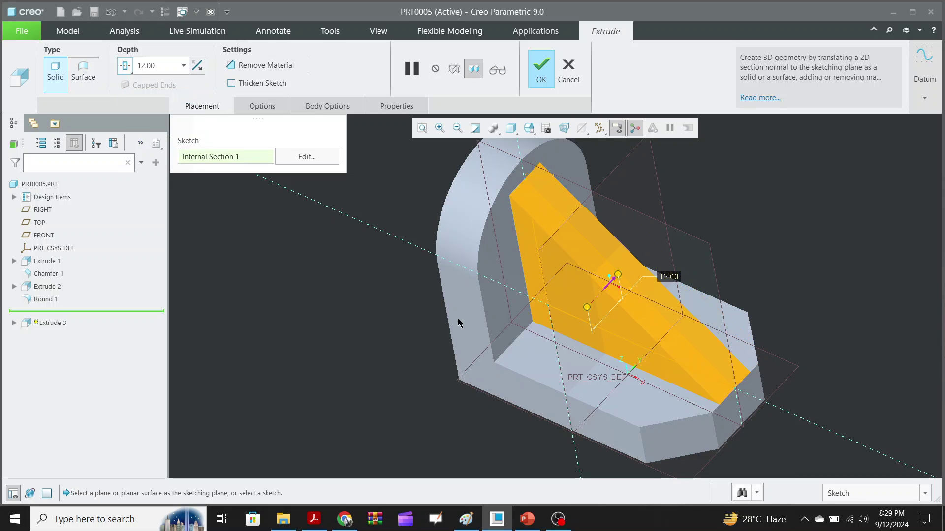
middle_drag(409, 337, 442, 299)
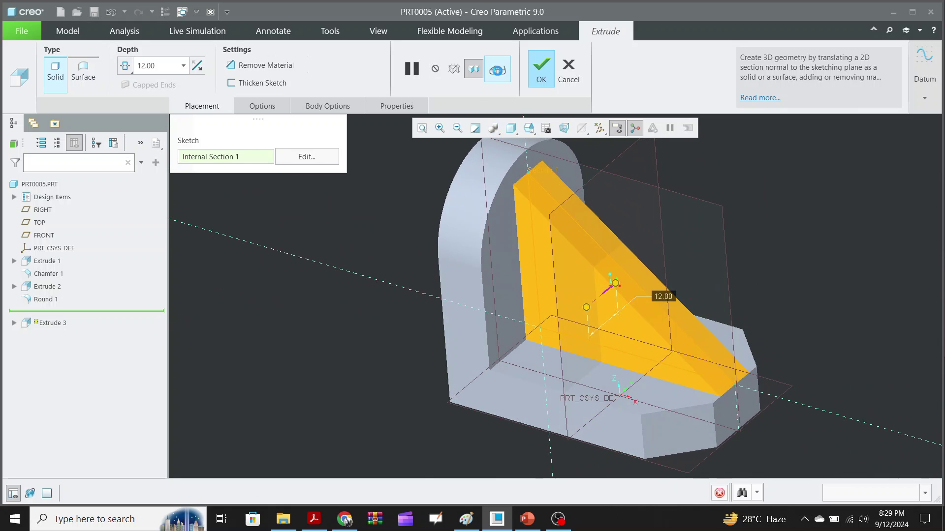
click(497, 70)
mouse_move(541, 303)
middle_down()
mouse_move(549, 316)
mouse_move(536, 299)
mouse_move(542, 308)
middle_up()
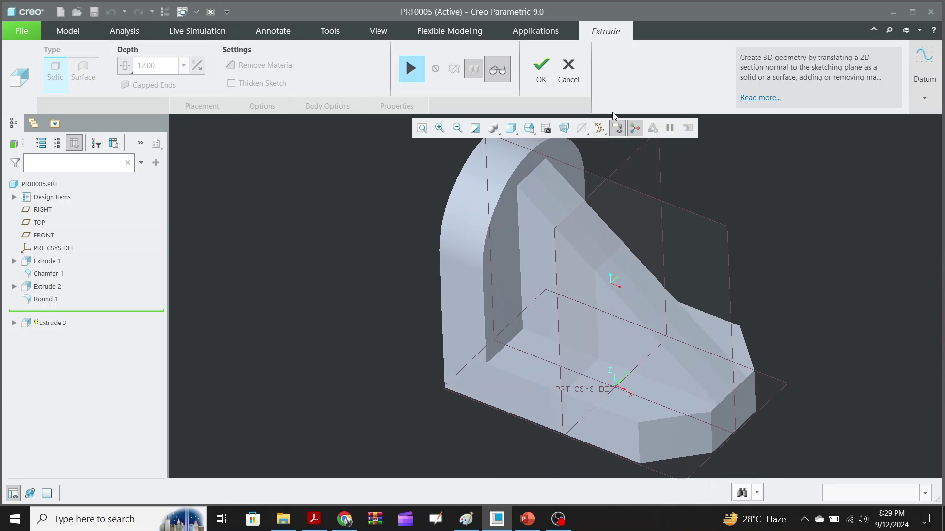
scroll(565, 291, down, 2)
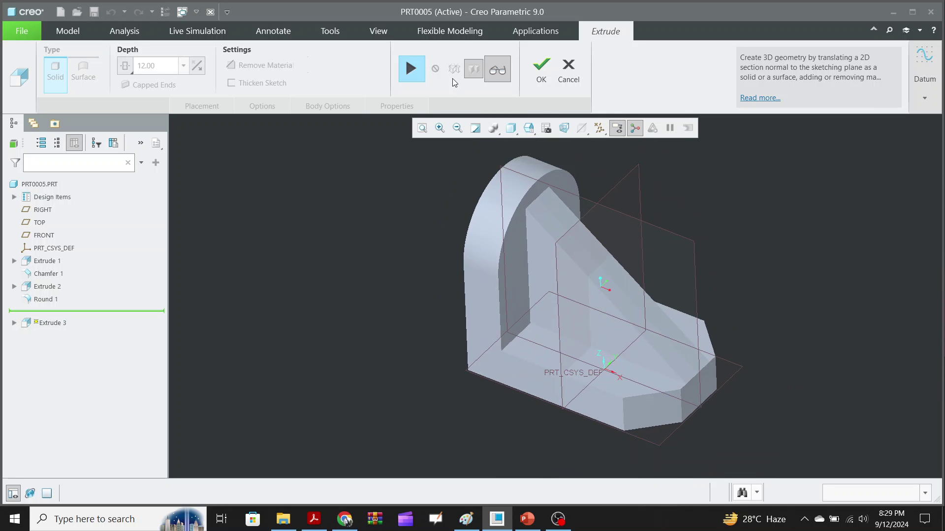
click(489, 77)
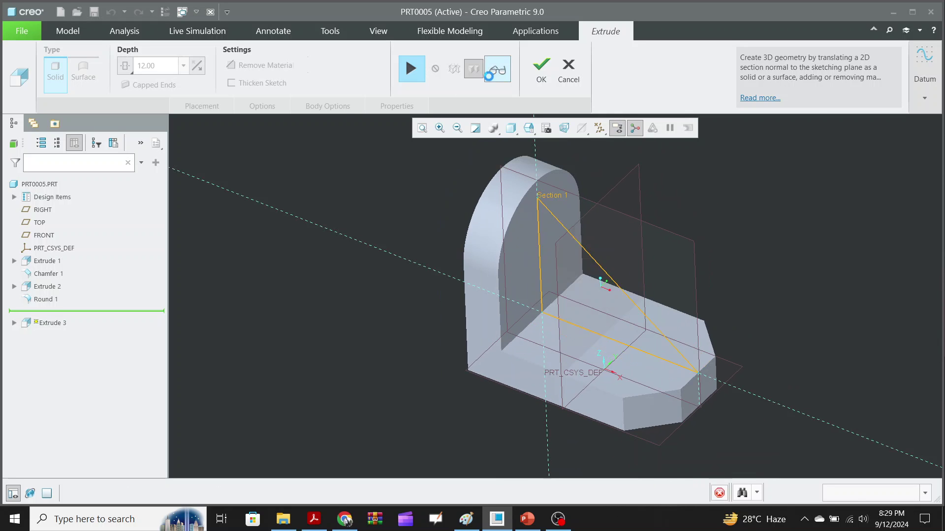
Step: Complete the rib extrusion, clear the selection, and compare the model with the reference drawing in Paint before returning to Creo
click(544, 72)
scroll(831, 301, down, 1)
scroll(827, 309, up, 1)
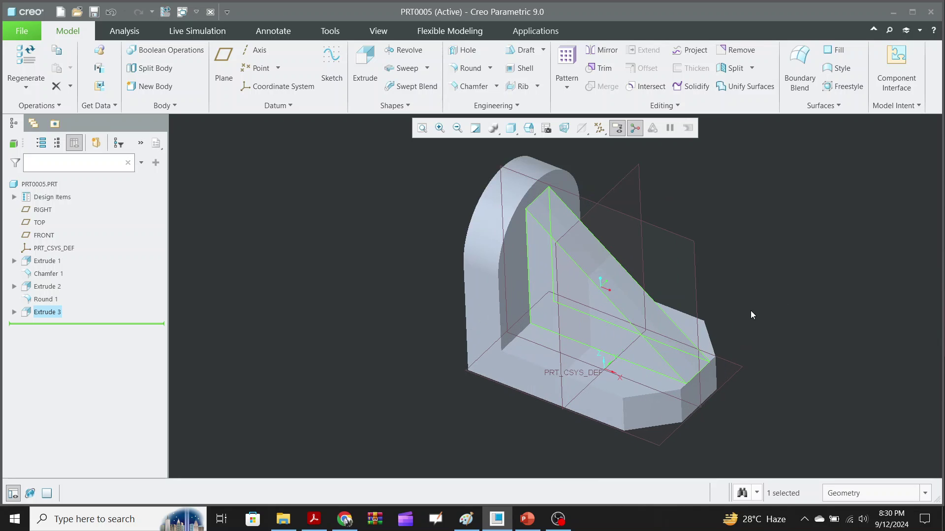
click(812, 311)
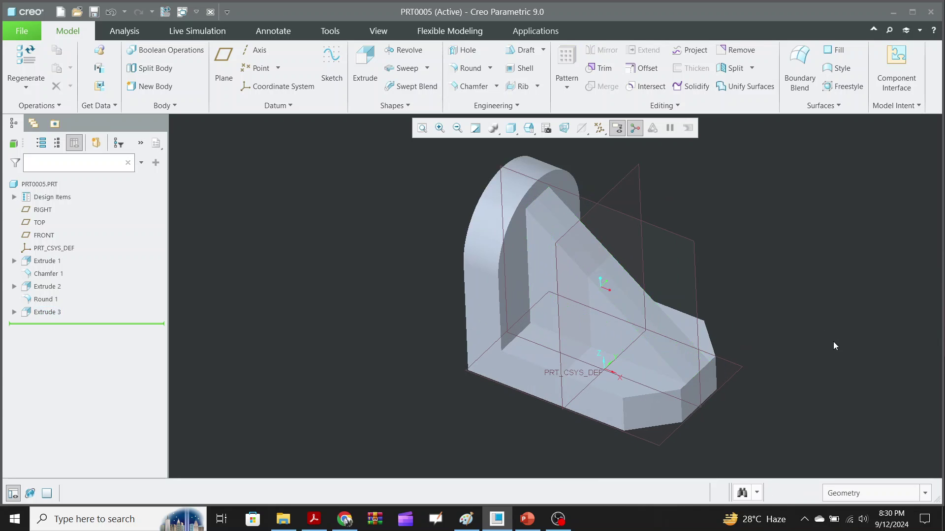
click(463, 529)
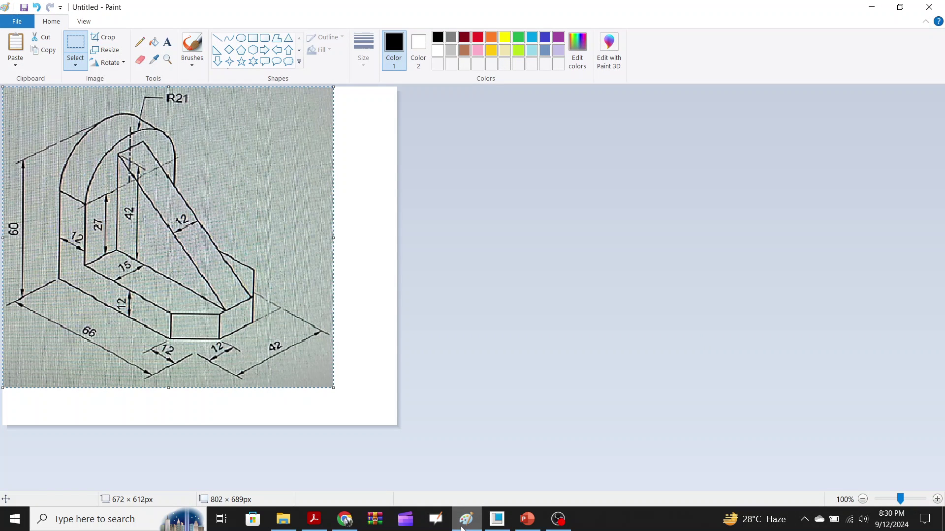
click(467, 526)
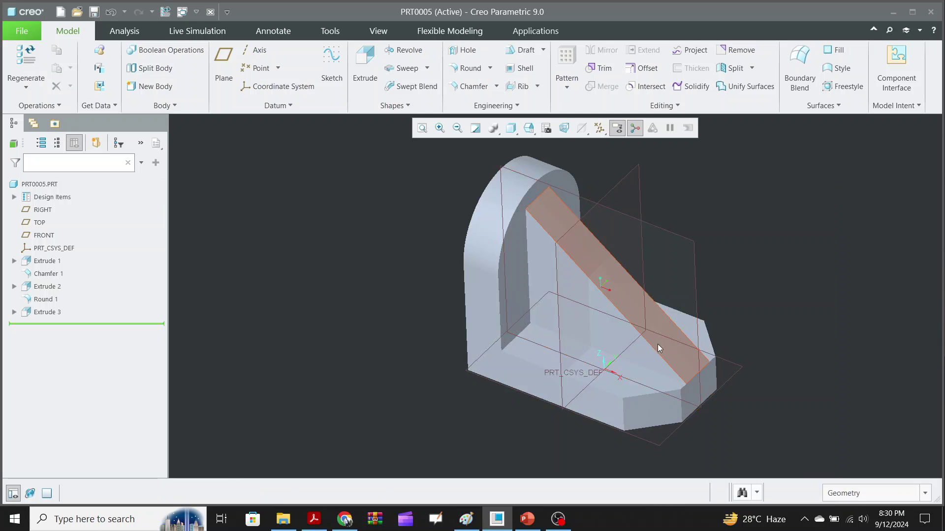
Step: Try to apply the dark red appearance from My Appearances to the bracket
click(382, 31)
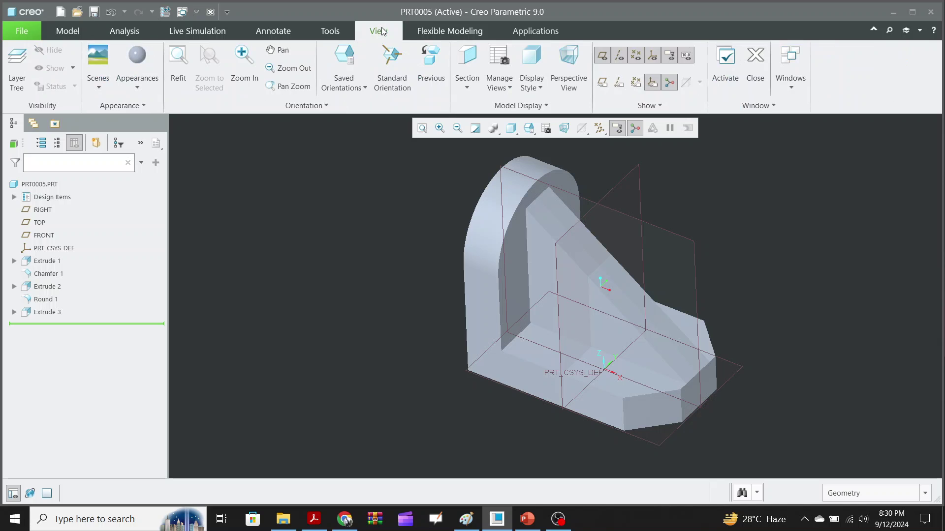
click(140, 88)
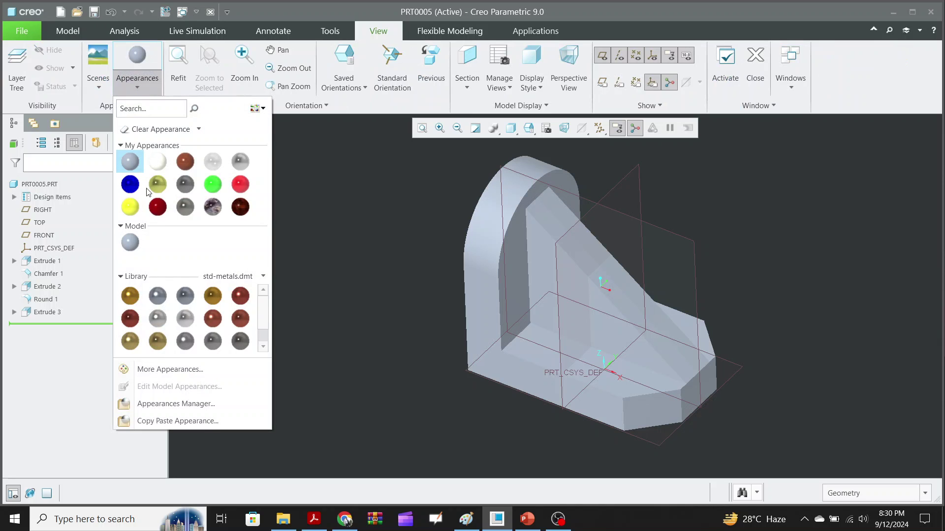
click(157, 207)
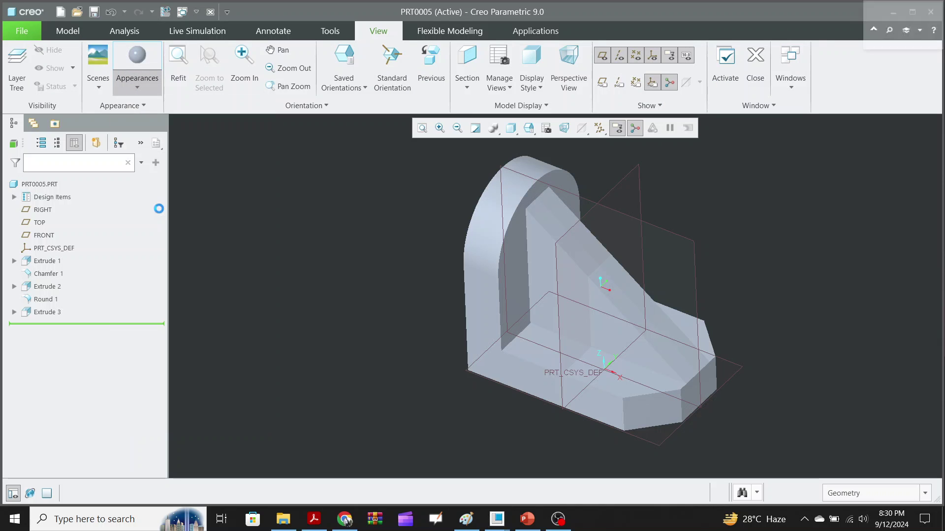
click(422, 129)
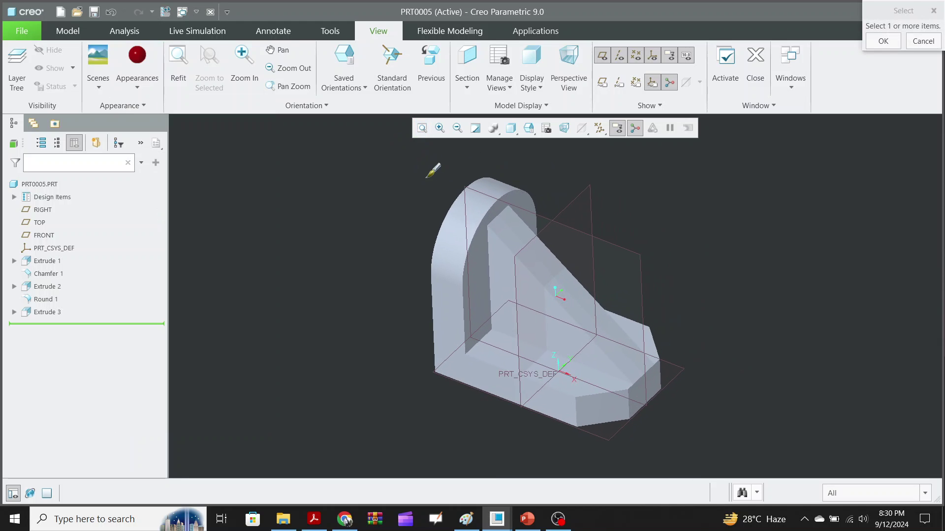
click(440, 129)
click(403, 170)
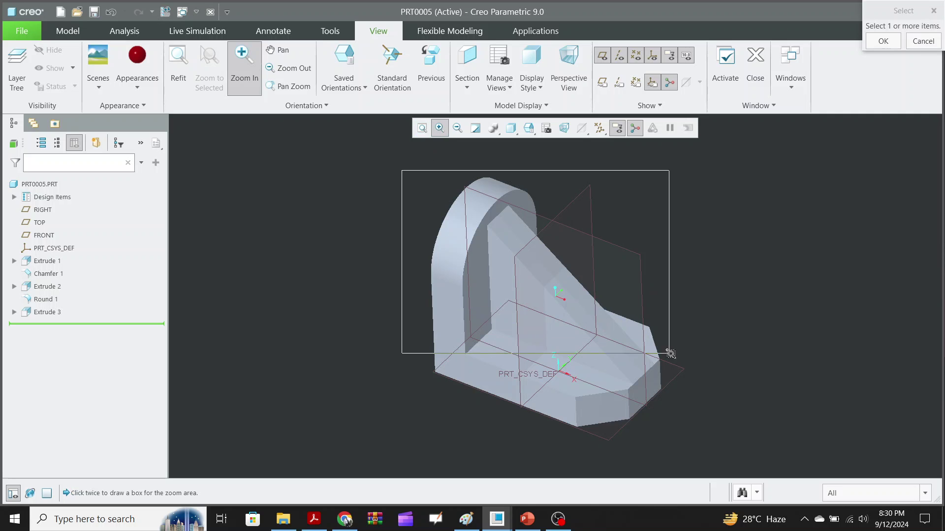
click(732, 436)
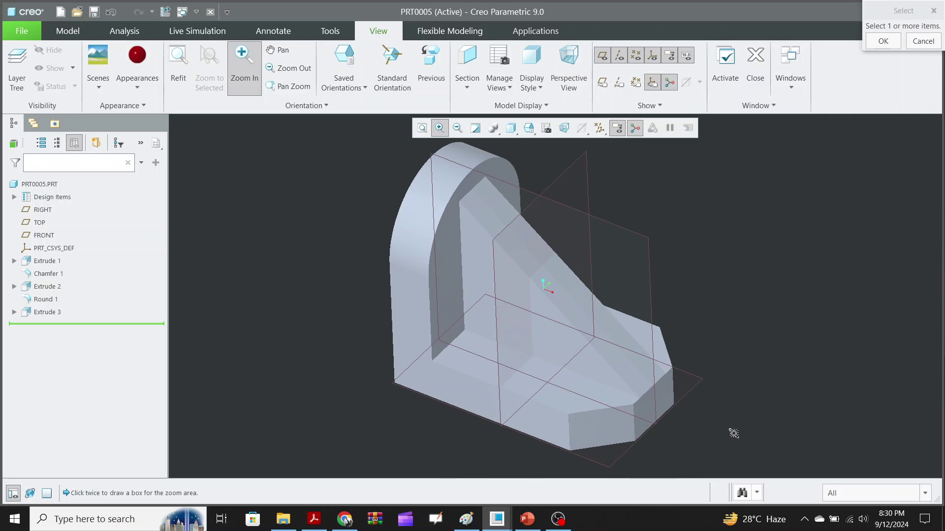
click(883, 42)
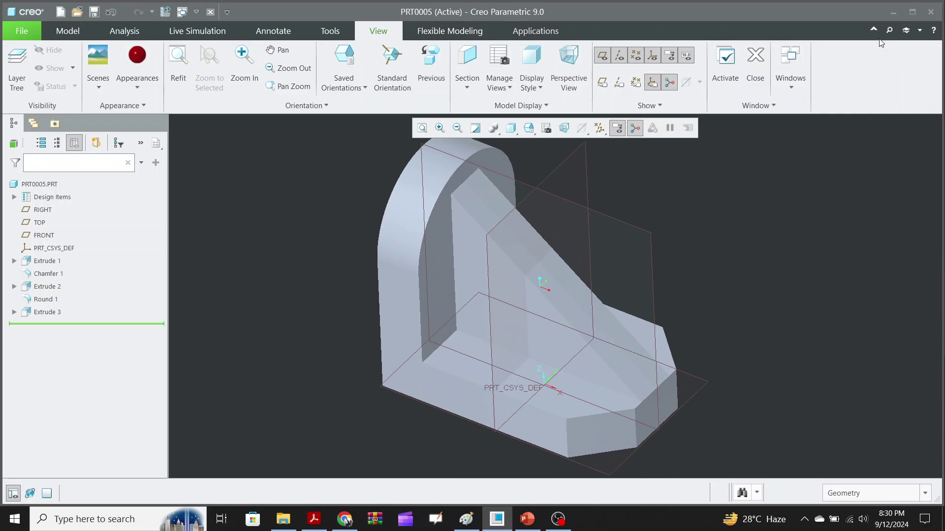
scroll(443, 255, down, 1)
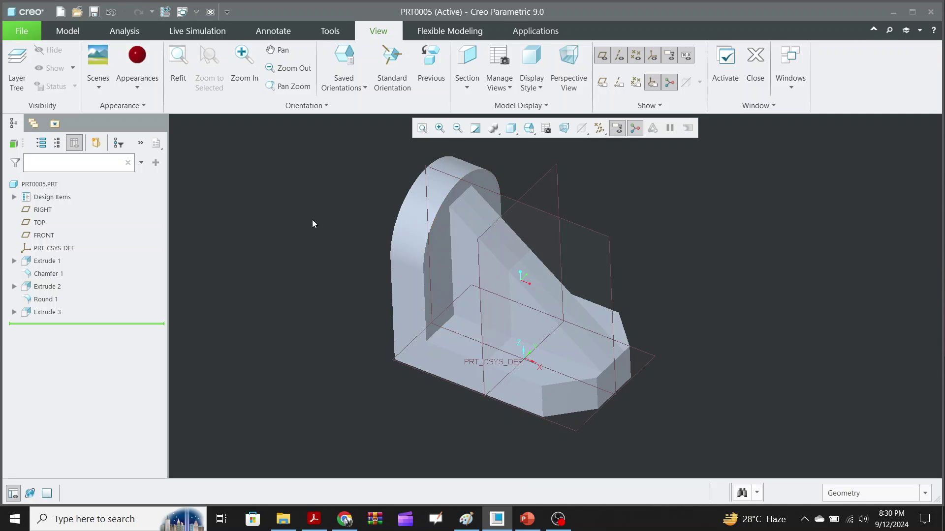
Step: Try to apply the blue appearance to the bracket, box-select most of the model and clear the selection
click(137, 89)
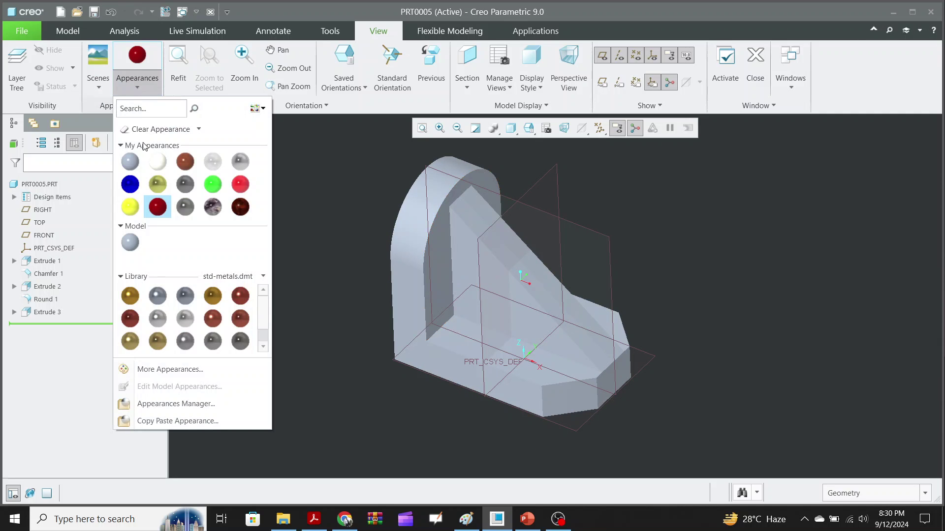
click(130, 185)
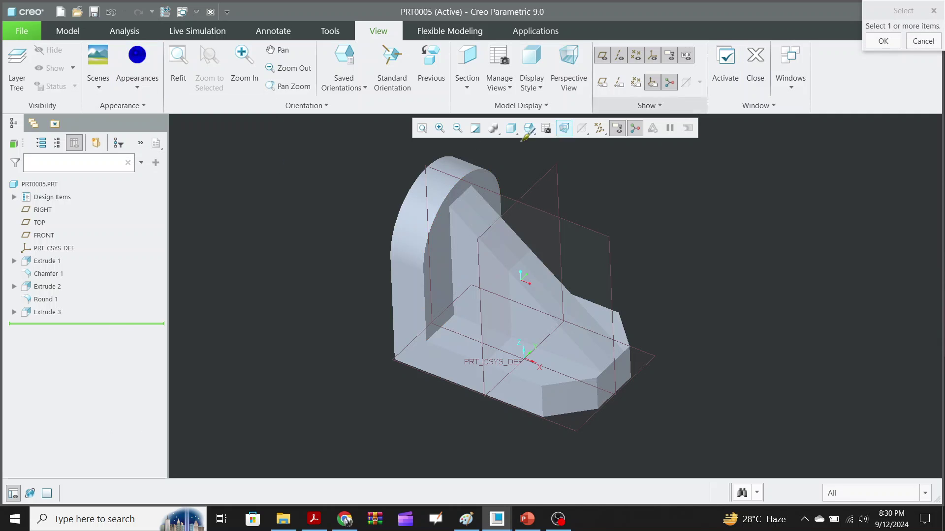
click(438, 129)
middle_click(418, 140)
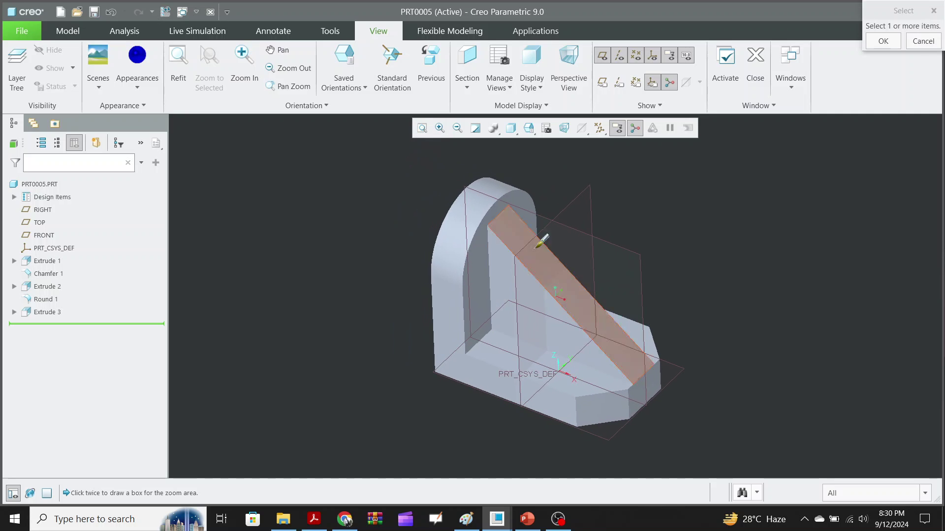
click(884, 42)
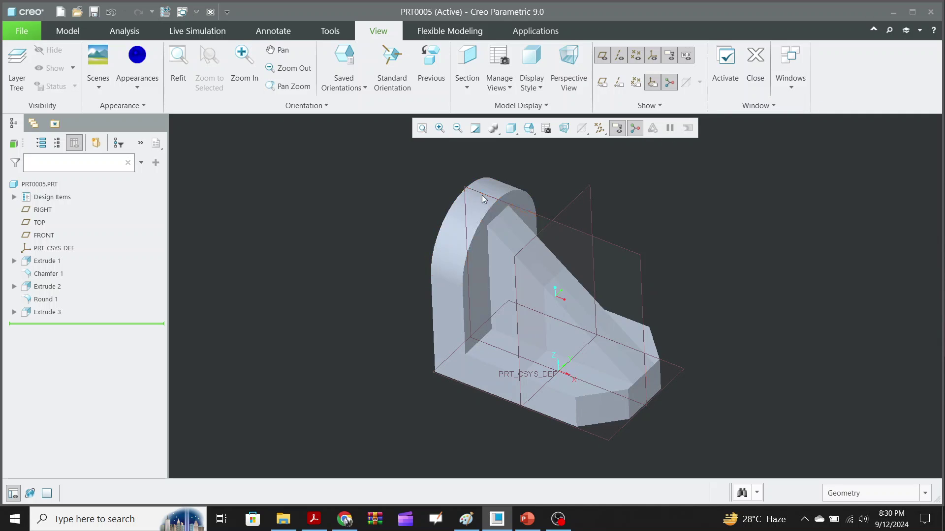
drag(446, 239, 704, 458)
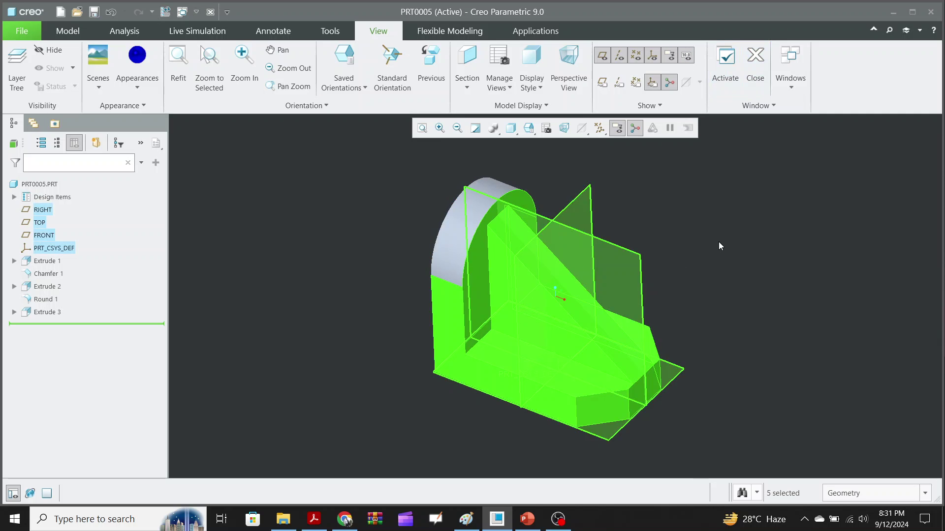
scroll(719, 238, down, 2)
click(703, 239)
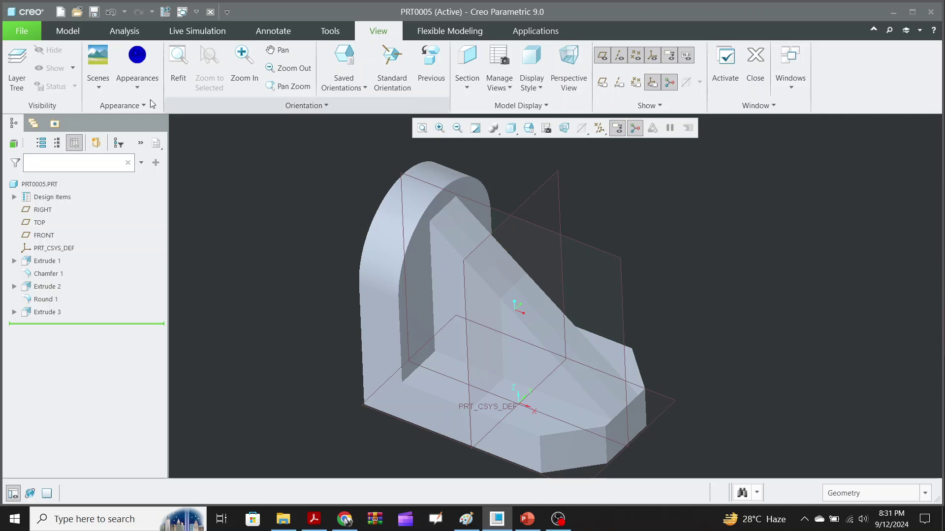
Step: Choose the blue appearance from My Appearances, box-select the whole bracket and apply the colour to it
click(132, 87)
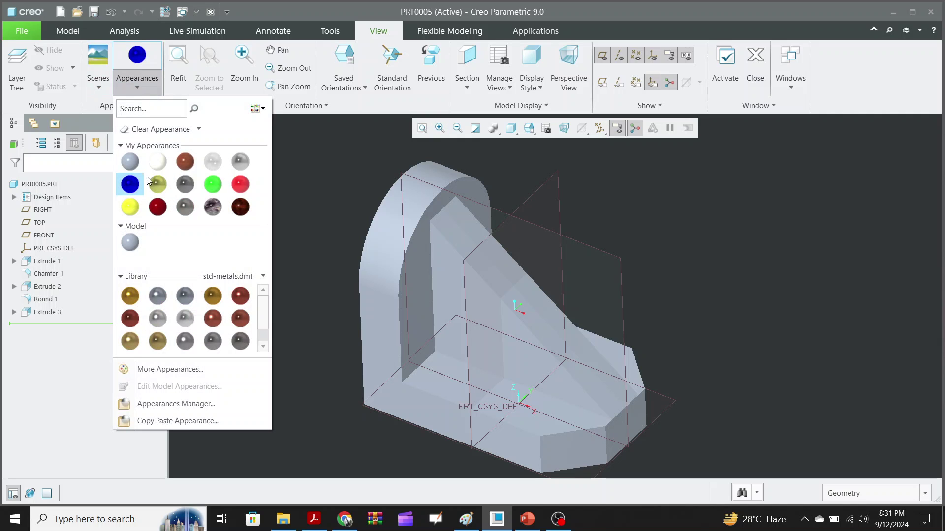
click(131, 184)
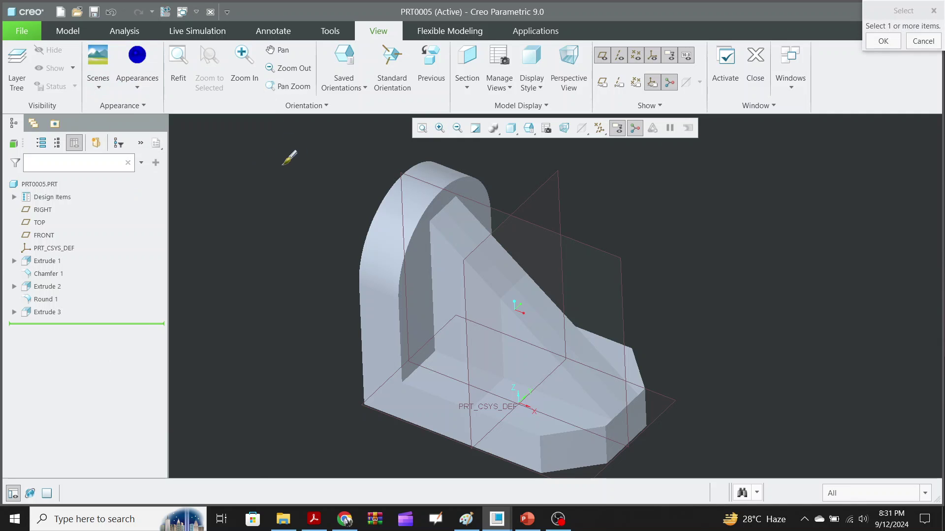
click(420, 129)
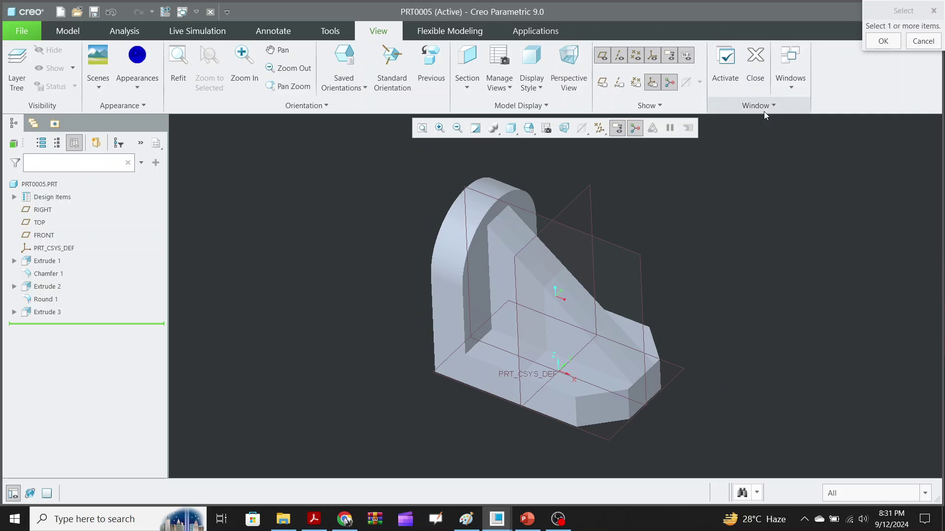
click(896, 45)
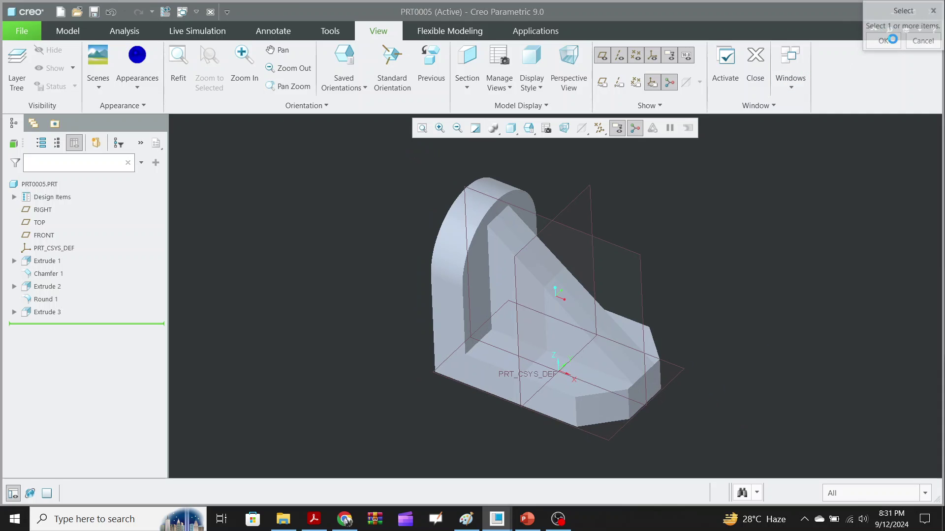
click(469, 203)
click(455, 296)
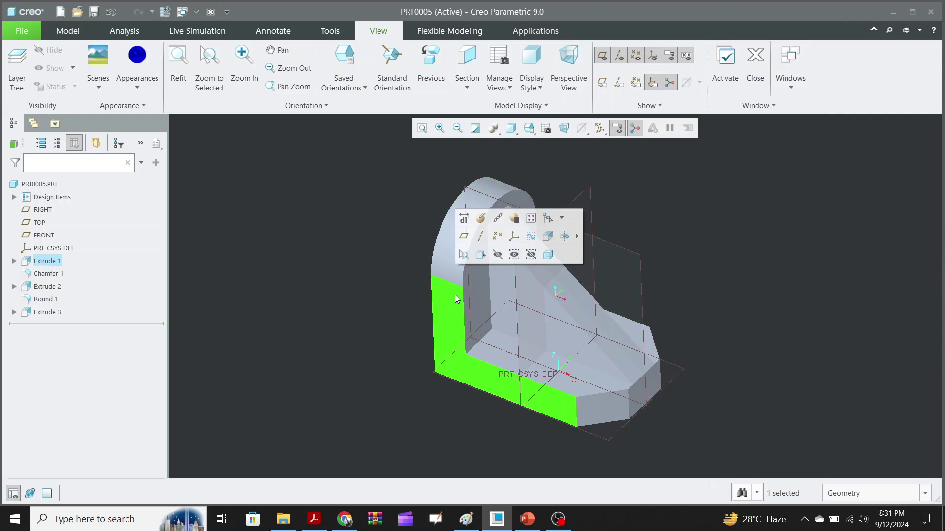
drag(351, 162, 746, 437)
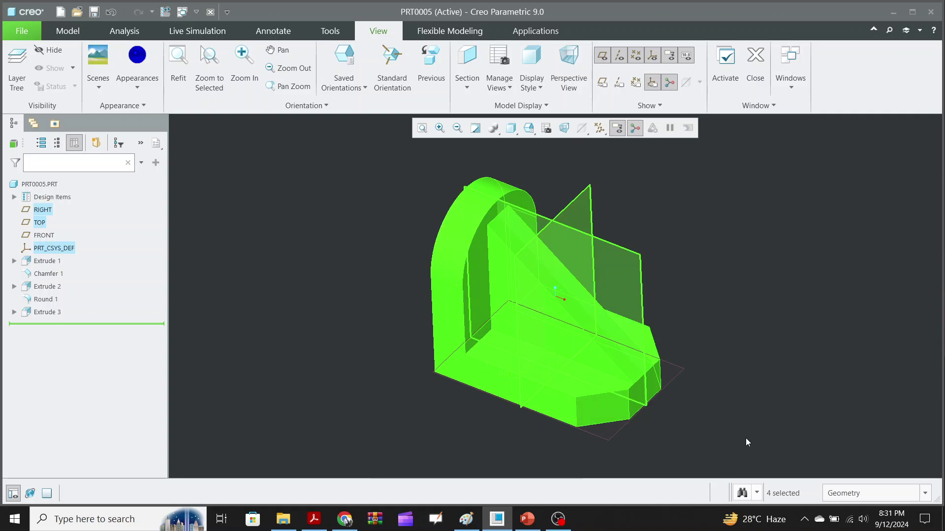
click(140, 55)
scroll(699, 302, up, 1)
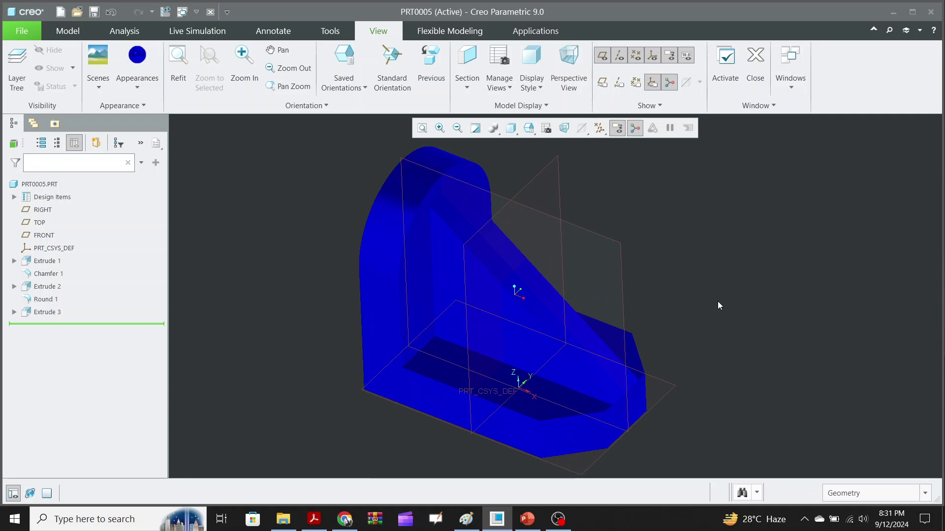
mouse_move(708, 302)
middle_down()
mouse_move(699, 257)
mouse_move(685, 288)
mouse_move(685, 262)
mouse_move(693, 272)
mouse_move(700, 261)
mouse_move(620, 255)
mouse_move(659, 230)
mouse_move(716, 260)
mouse_move(664, 239)
mouse_move(685, 205)
mouse_move(702, 230)
mouse_move(674, 241)
mouse_move(680, 209)
mouse_move(694, 205)
middle_up()
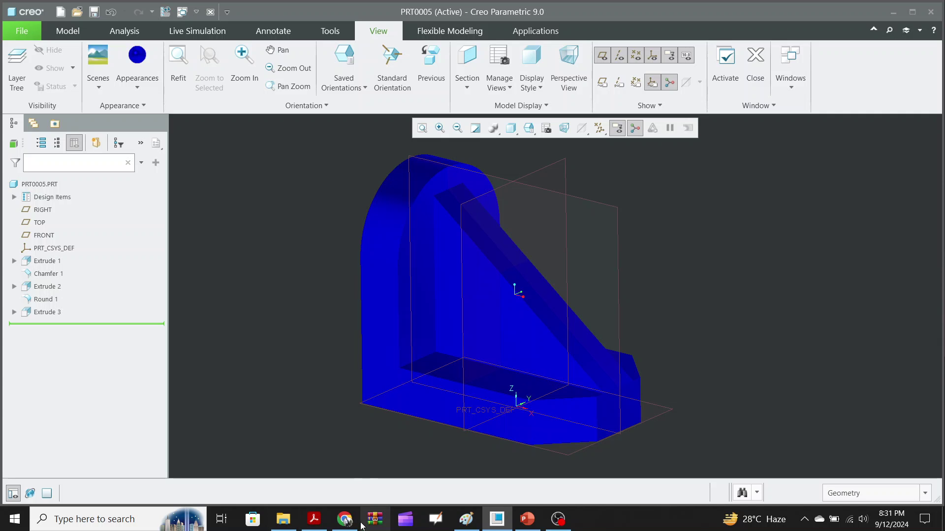
click(559, 520)
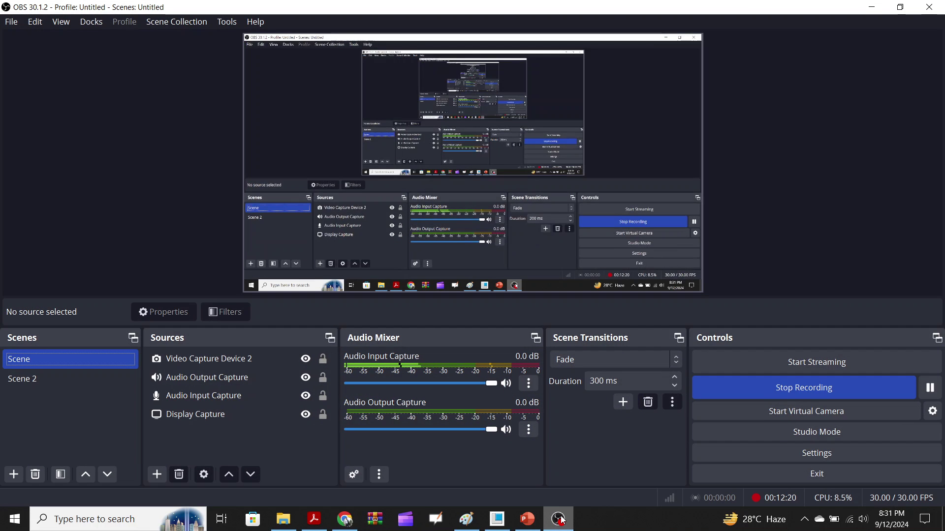
click(560, 520)
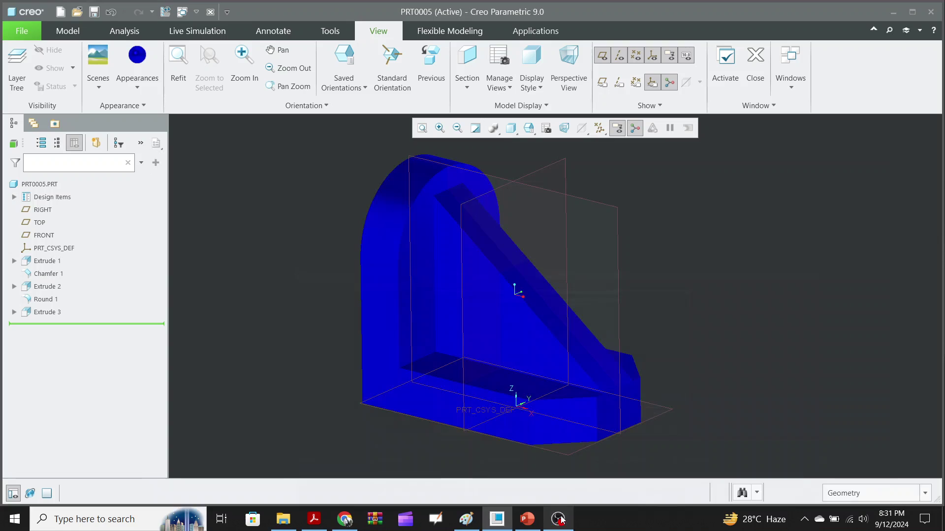
click(497, 520)
click(496, 520)
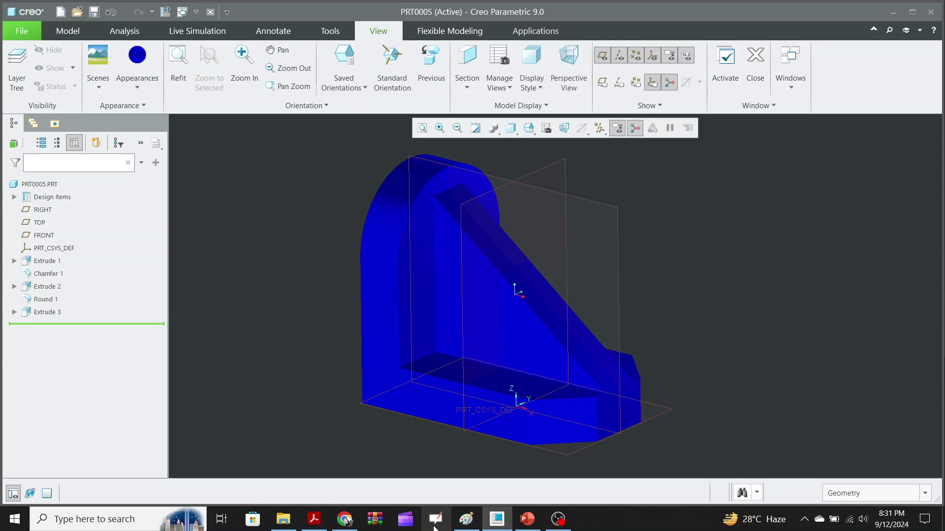
Step: Compare the coloured bracket with the reference drawing in Paint, return to Creo and inspect the model from another angle
click(467, 520)
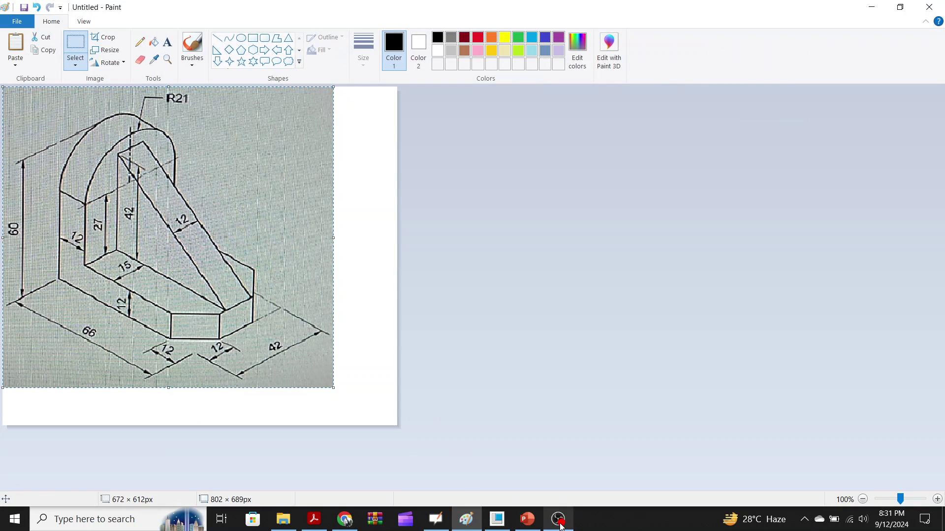
click(498, 524)
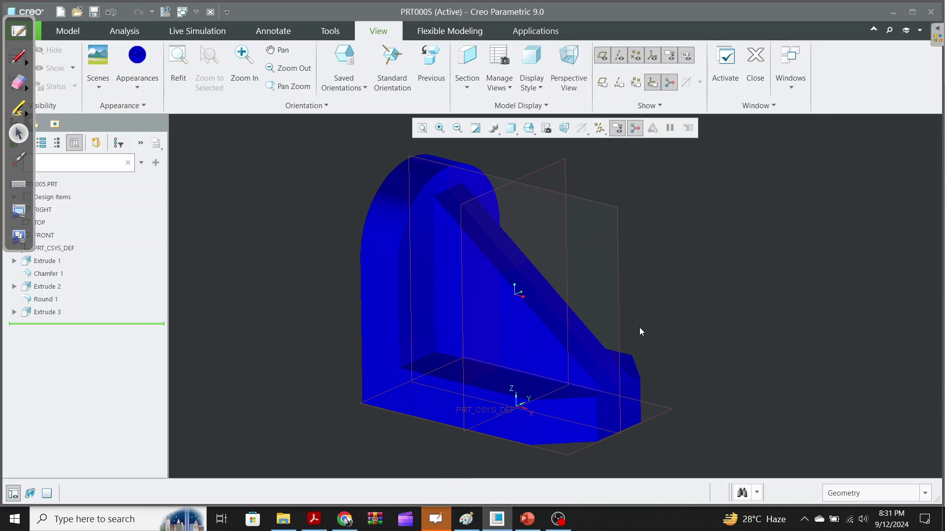
mouse_move(687, 362)
middle_down()
mouse_move(691, 379)
mouse_move(685, 367)
mouse_move(677, 373)
mouse_move(681, 356)
mouse_move(683, 368)
mouse_move(704, 357)
middle_up()
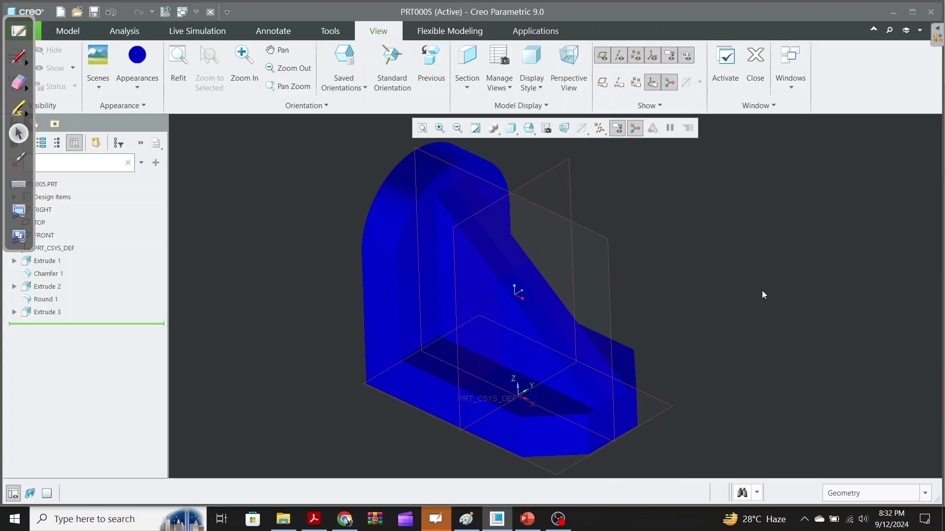